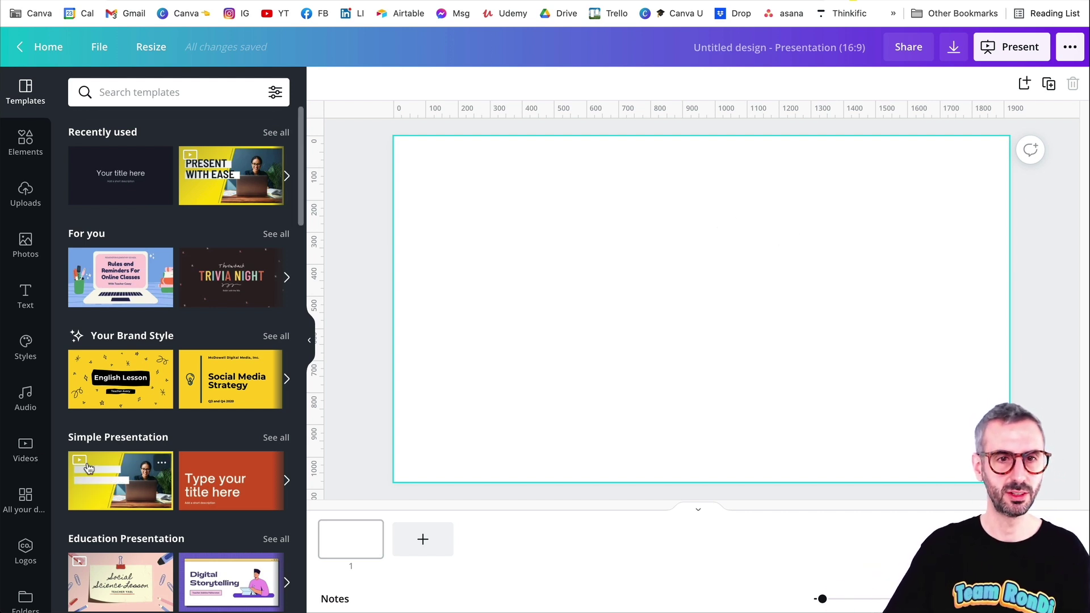
Apply the title page of the Blue and Pink Classroom Rules and Online Etiquette template to the blank presentation page.
left_click(121, 278)
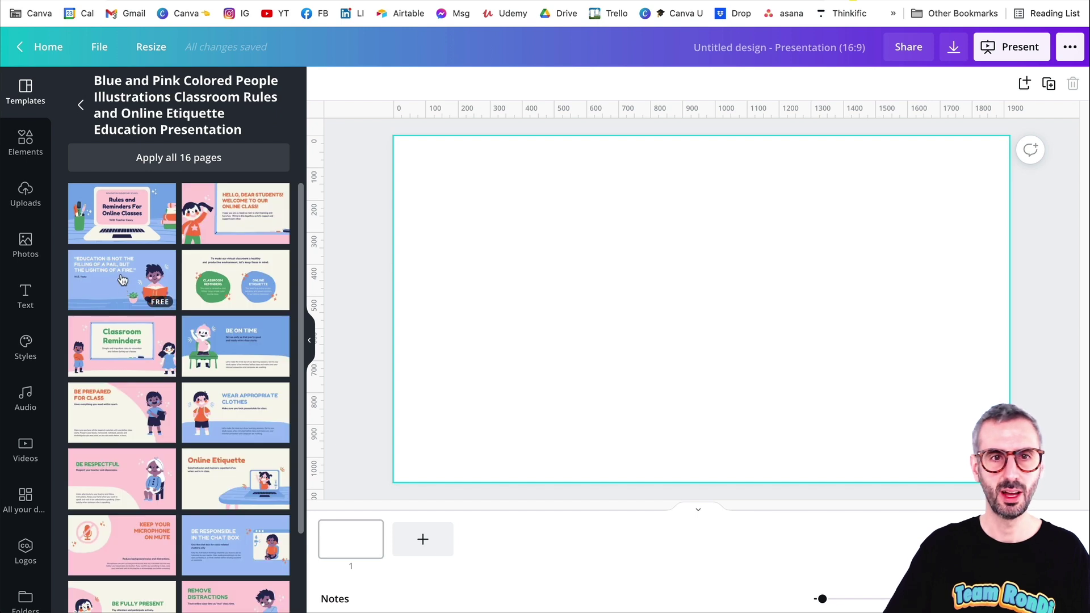
left_click(110, 224)
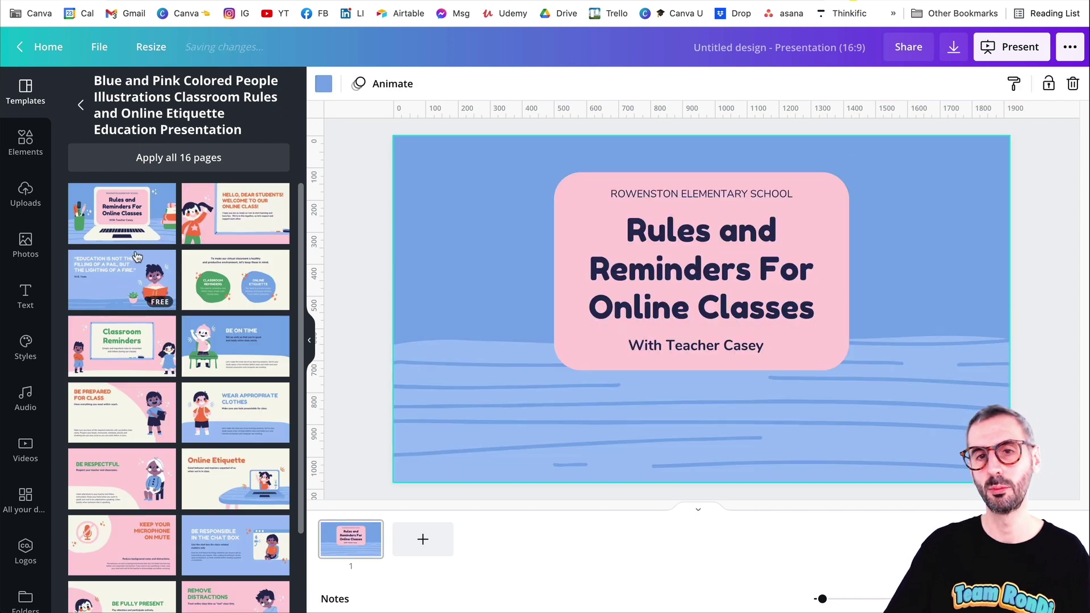
left_click(896, 139)
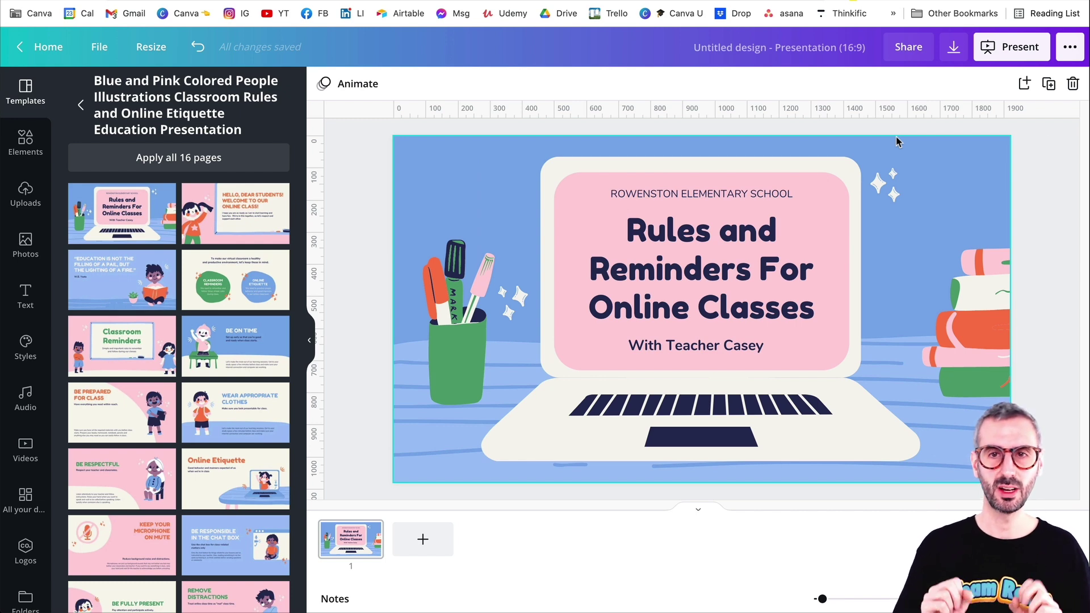
Publish the Rules and Reminders For Online Classes presentation to Mailchimp by saving it to the Mailchimp files.
left_click(1070, 51)
scroll(1006, 165, "down", 5)
scroll(997, 252, "up", 5)
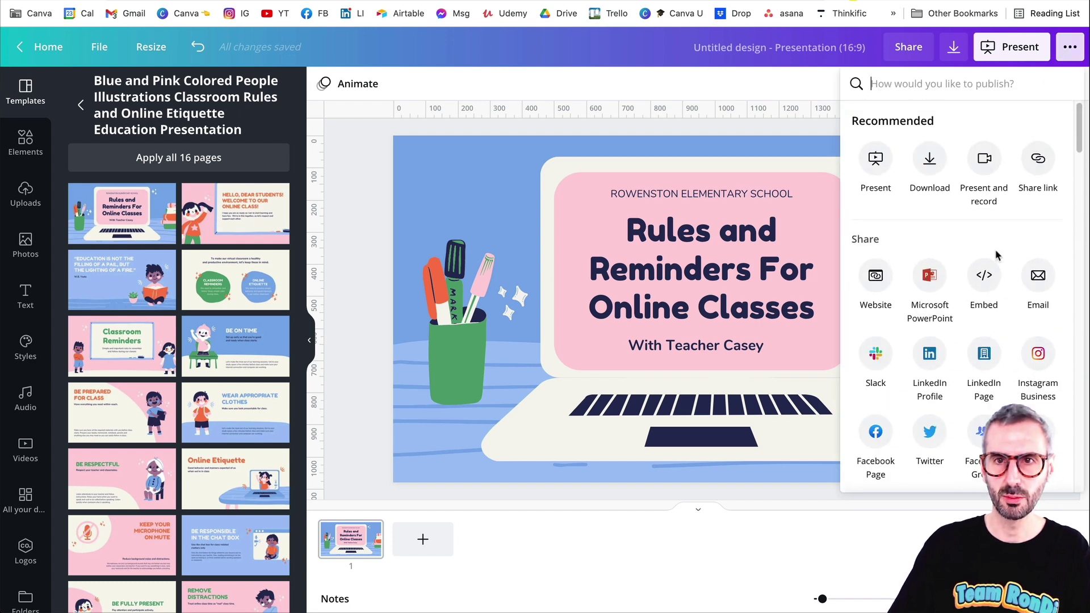
scroll(997, 255, "down", 3)
scroll(997, 256, "up", 3)
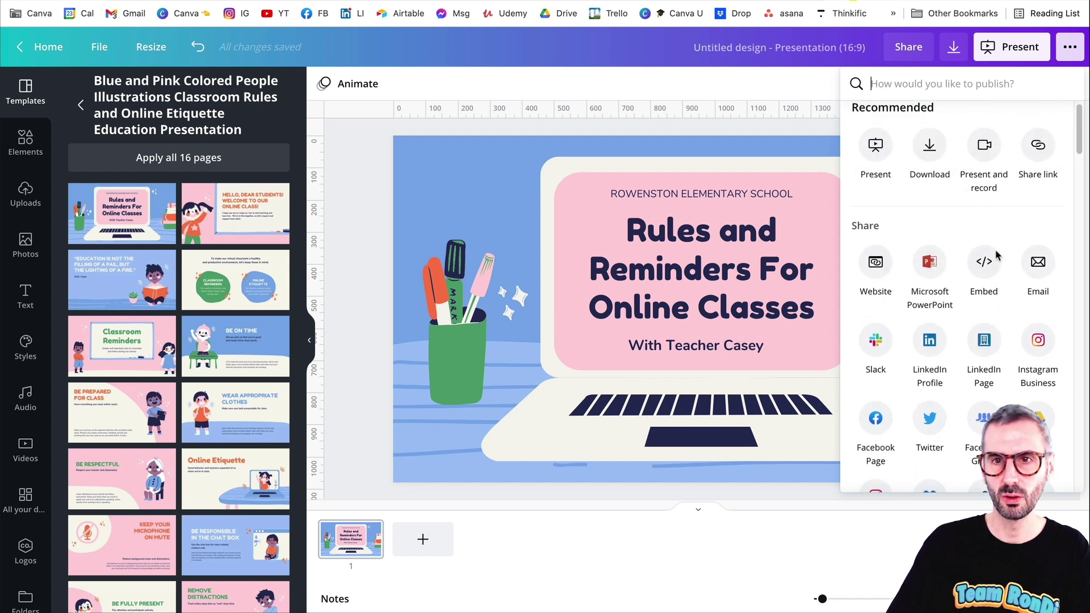
scroll(1044, 407, "down", 3)
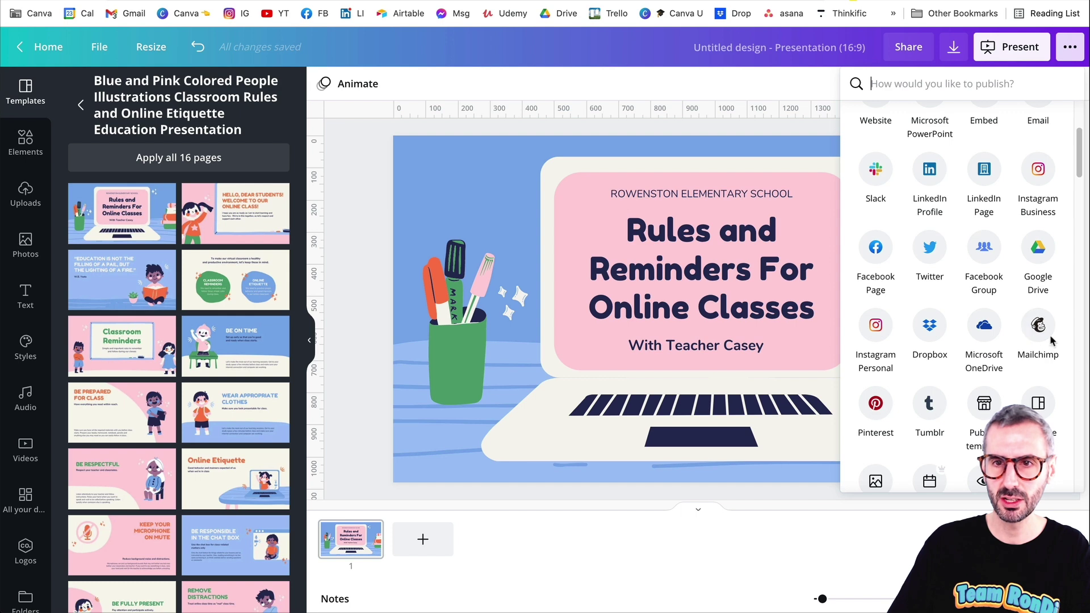
left_click(1038, 325)
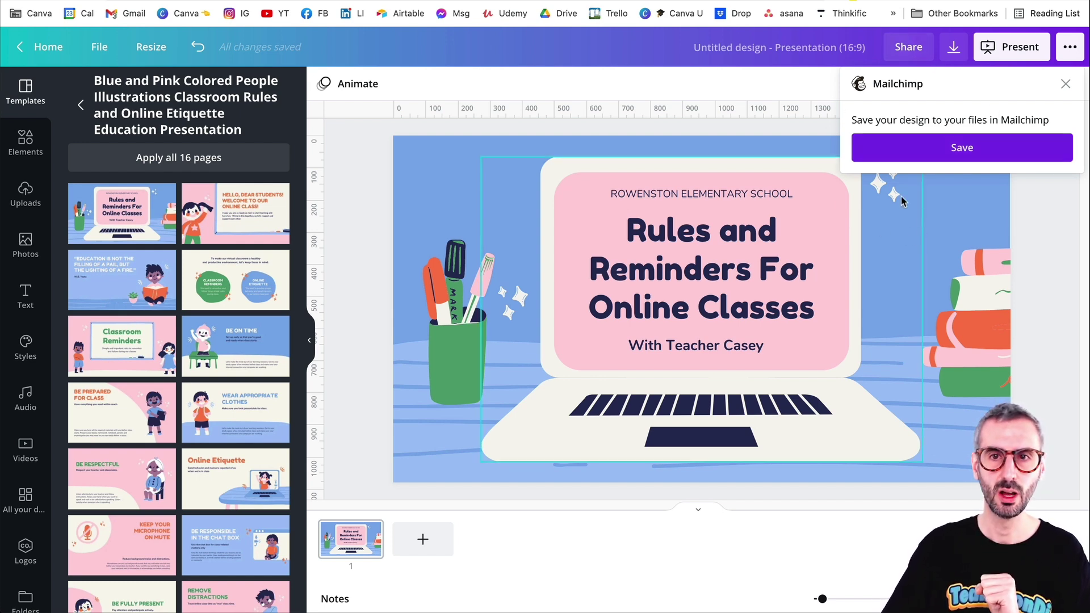
left_click(921, 160)
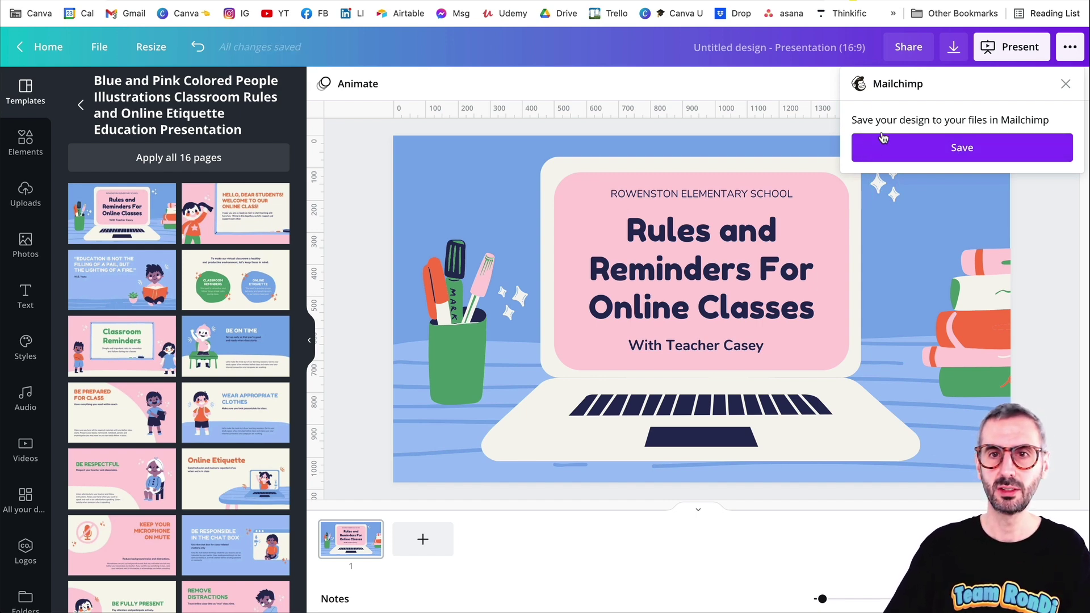
left_click(962, 149)
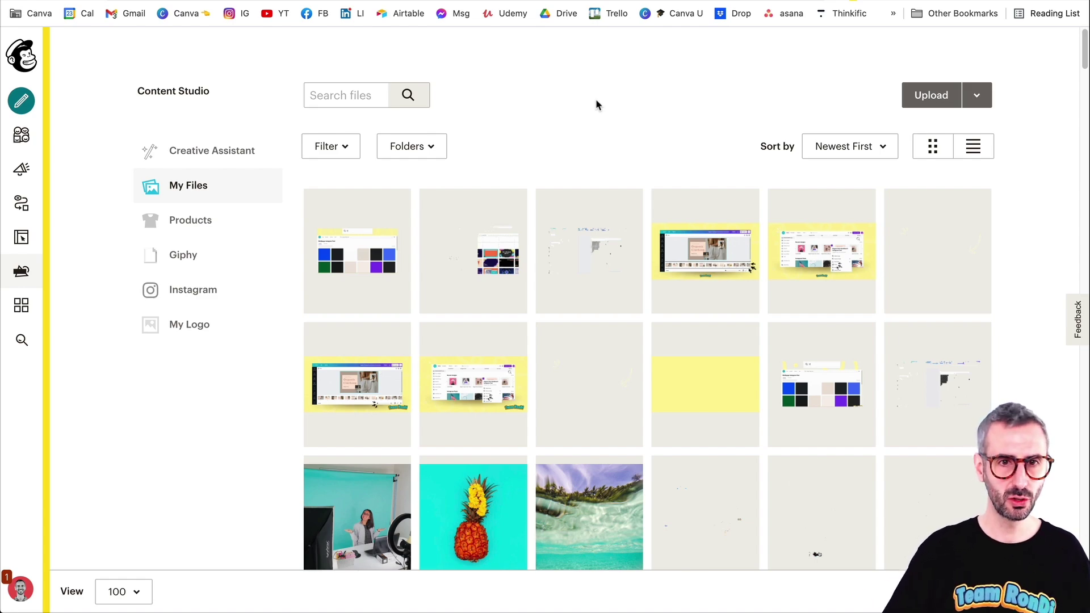
Switch to Mailchimp's Content Studio and look through the images stored in My Files.
scroll(518, 302, "down", 5)
scroll(520, 303, "down", 20)
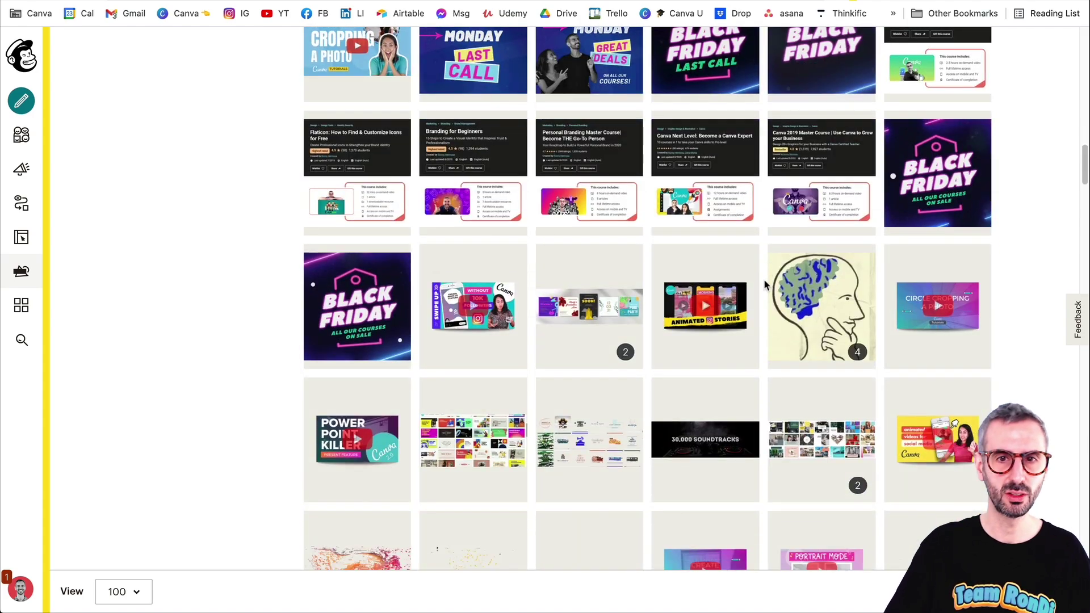
scroll(764, 278, "up", 20)
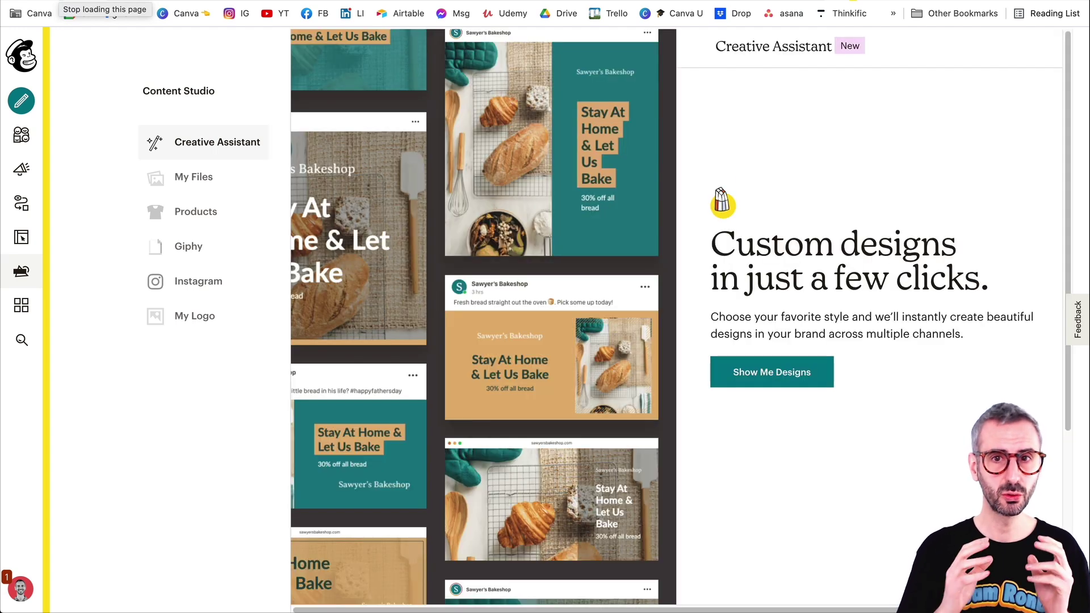
left_click(182, 182)
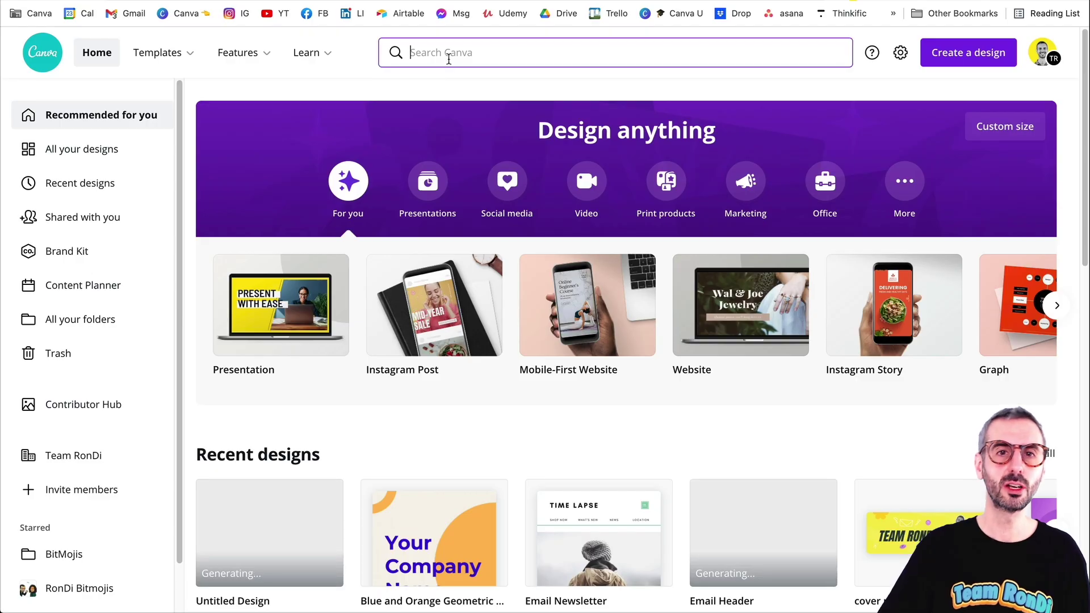
Search Canva for "email header" and open the Email Header 600 × 200 px template collection.
left_click(448, 59)
type("email header")
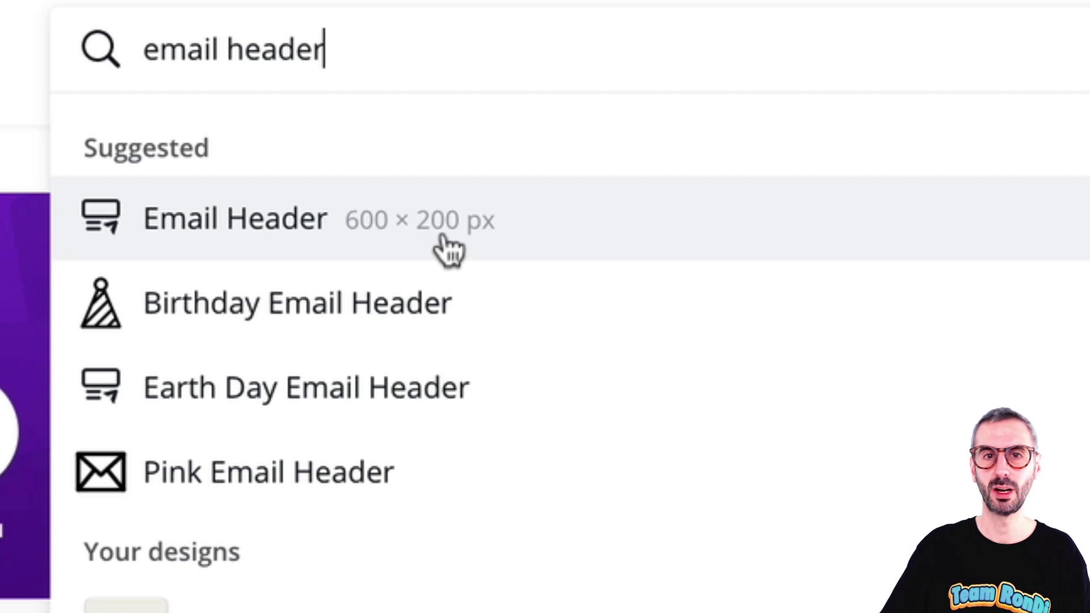
key("ctrl+a")
key("BackSpace")
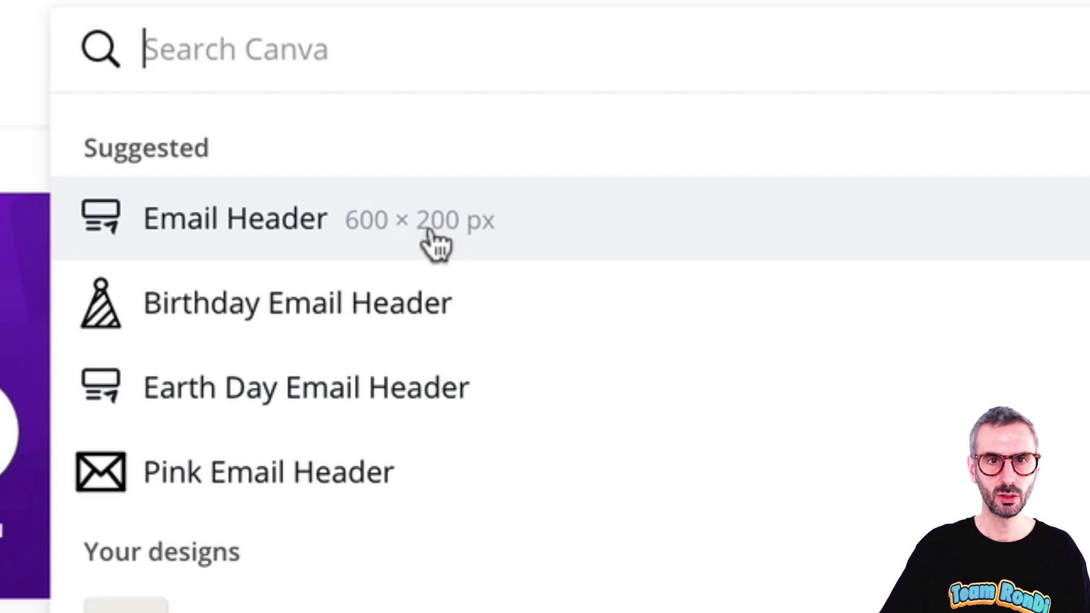
left_click(421, 238)
Look through the available email header templates for suitable designs.
scroll(491, 190, "down", 5)
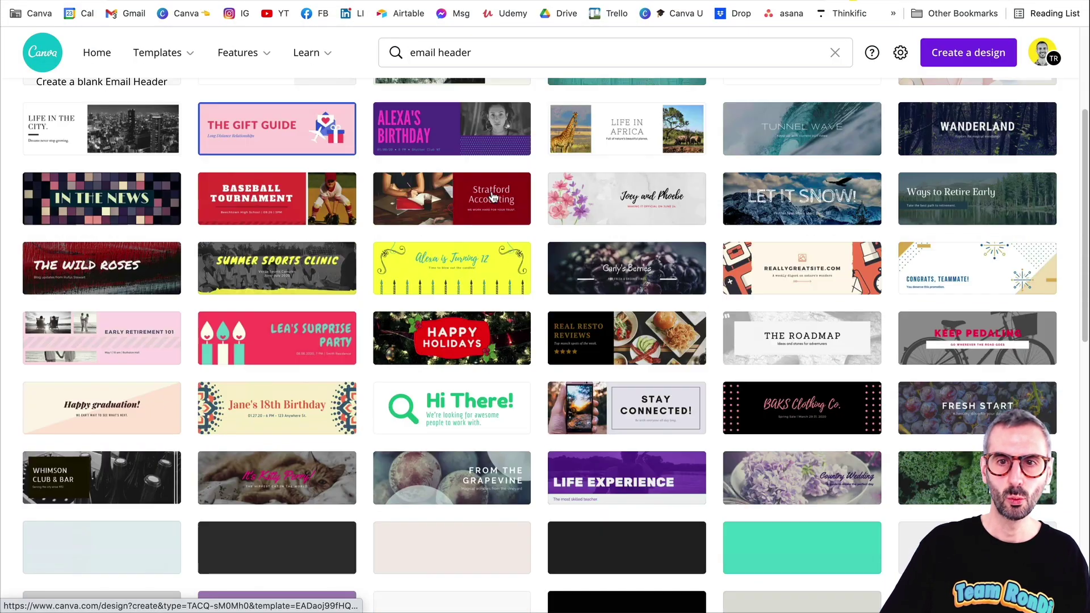
scroll(492, 195, "down", 15)
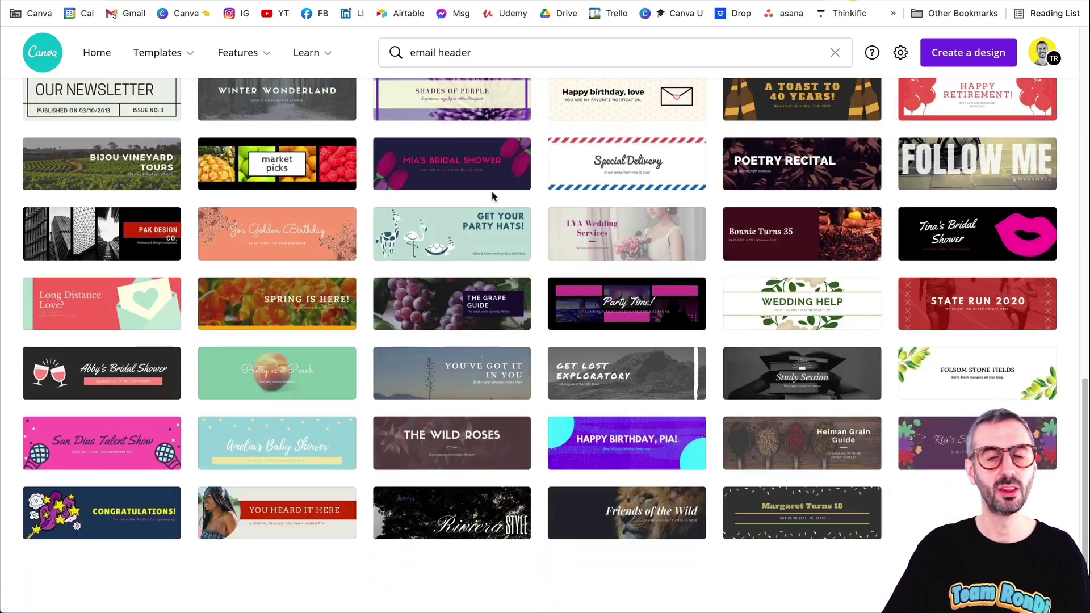
scroll(492, 197, "down", 15)
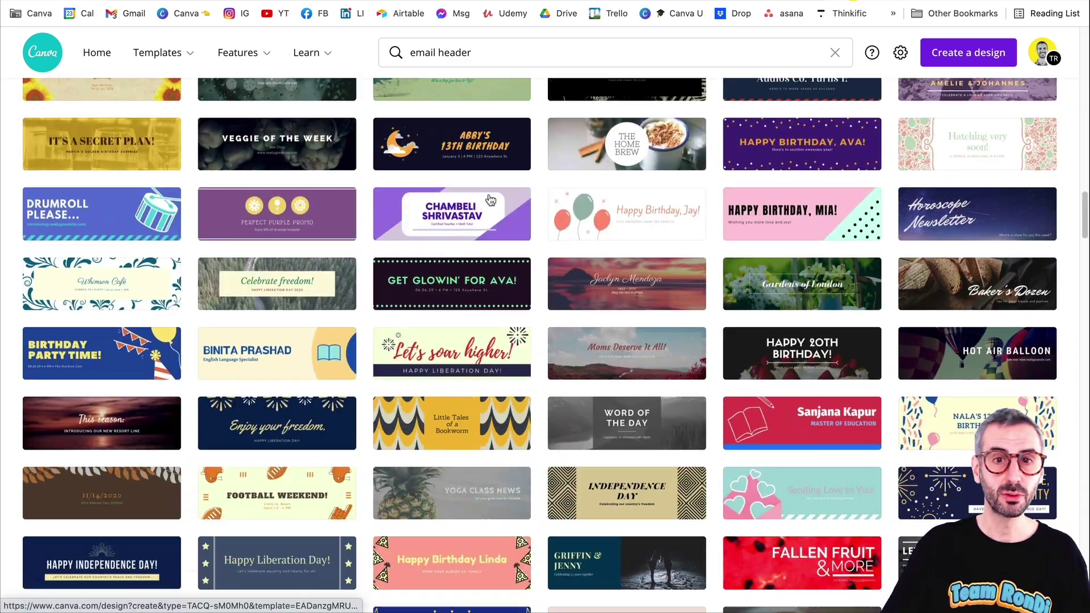
scroll(492, 199, "down", 15)
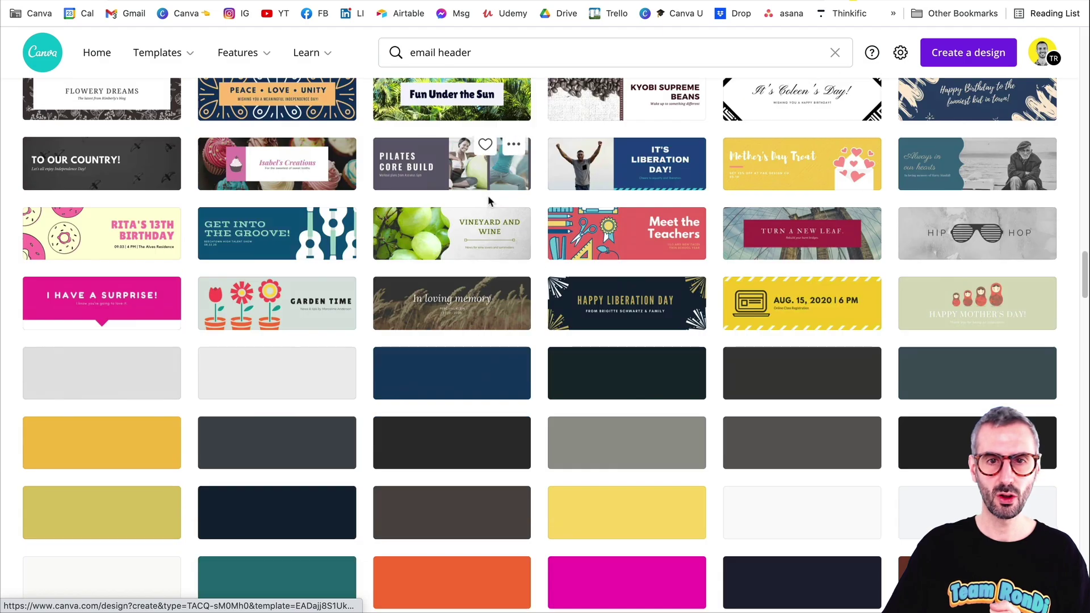
scroll(489, 202, "down", 15)
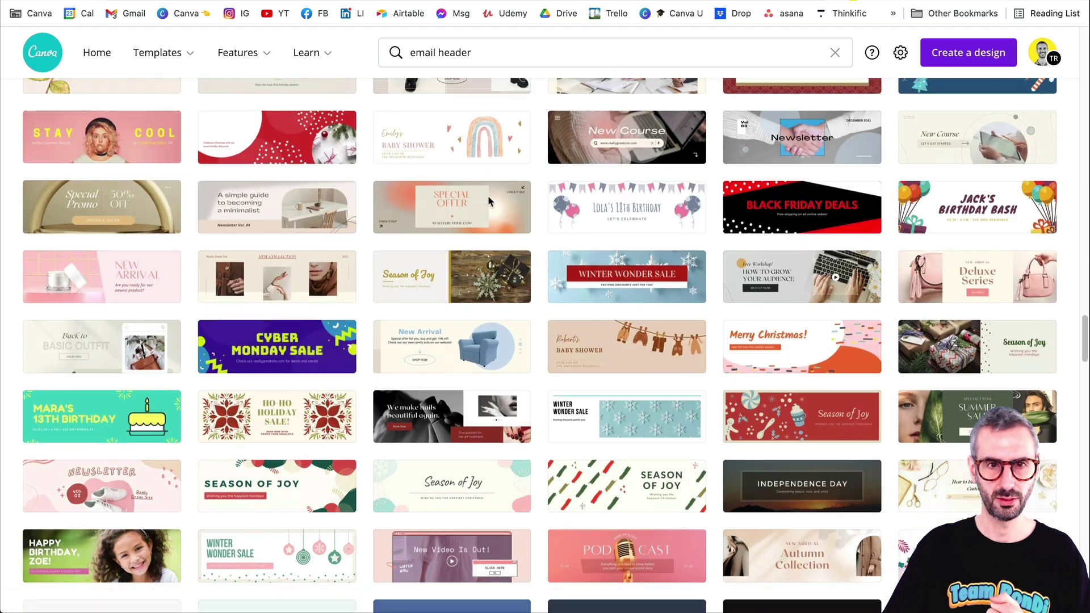
scroll(595, 322, "up", 10)
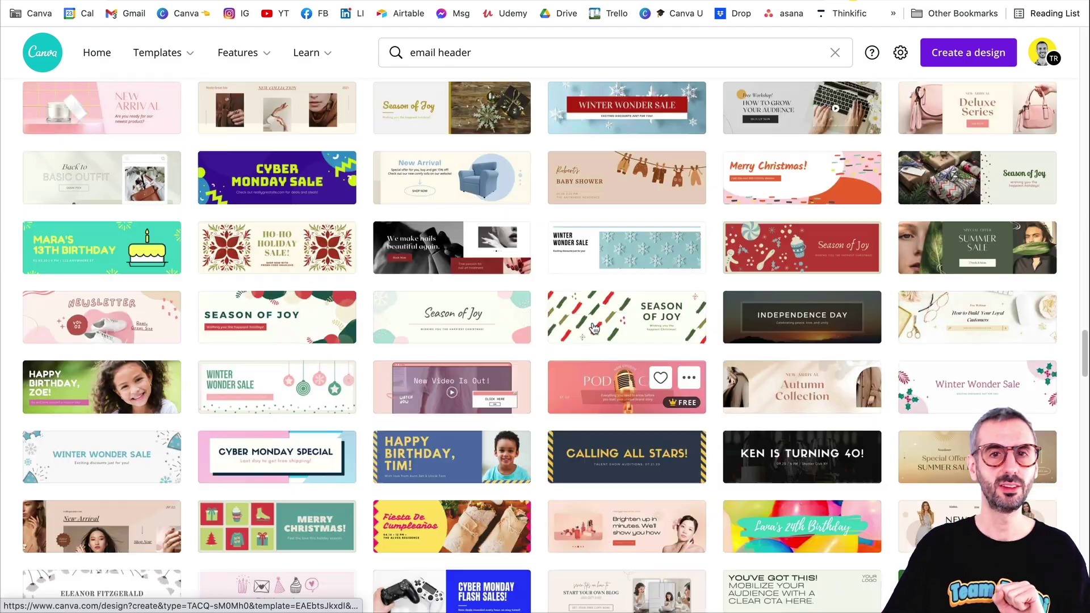
scroll(594, 323, "up", 10)
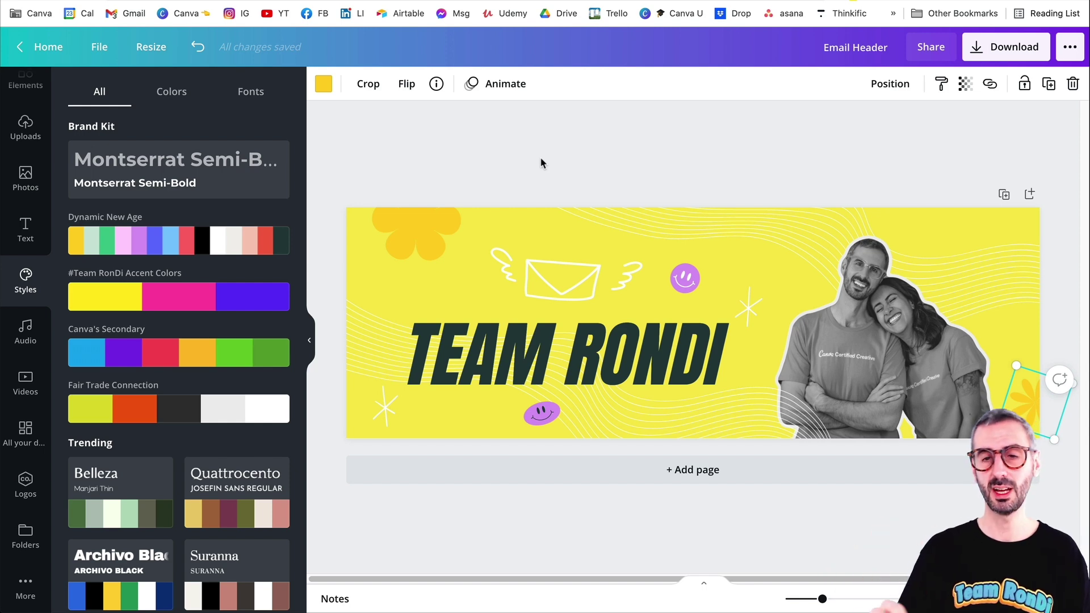
Check the page dimensions of the TEAM RONDI email header design.
left_click(614, 350)
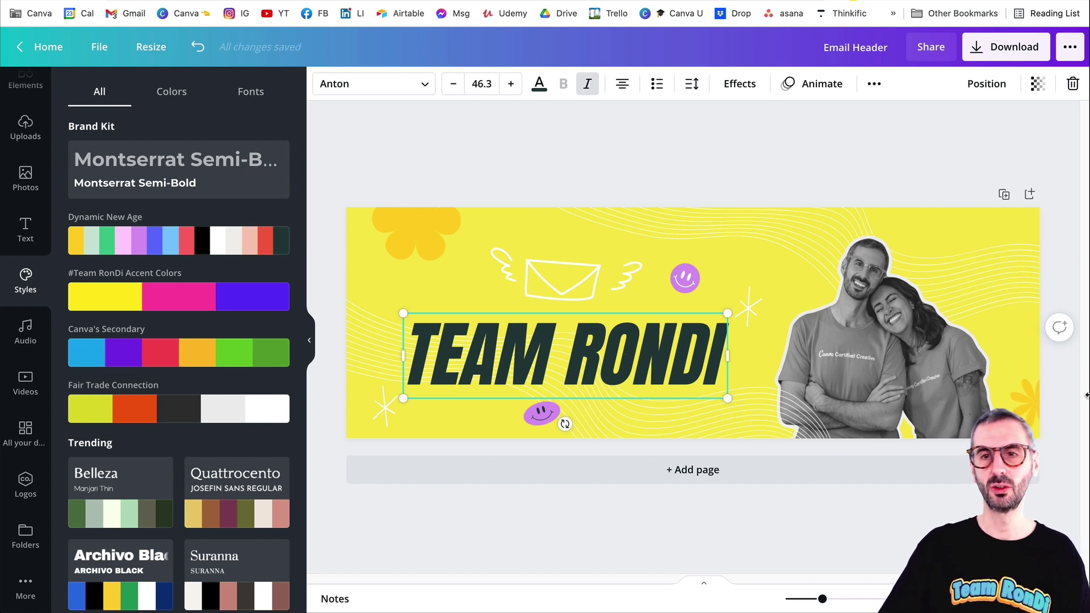
left_click(502, 161)
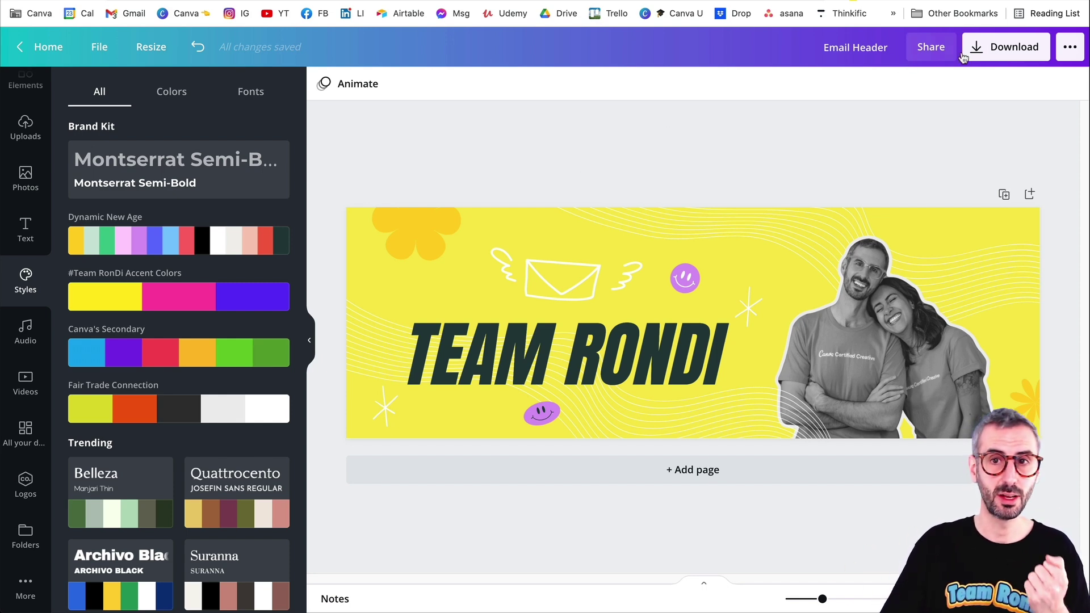
left_click(101, 47)
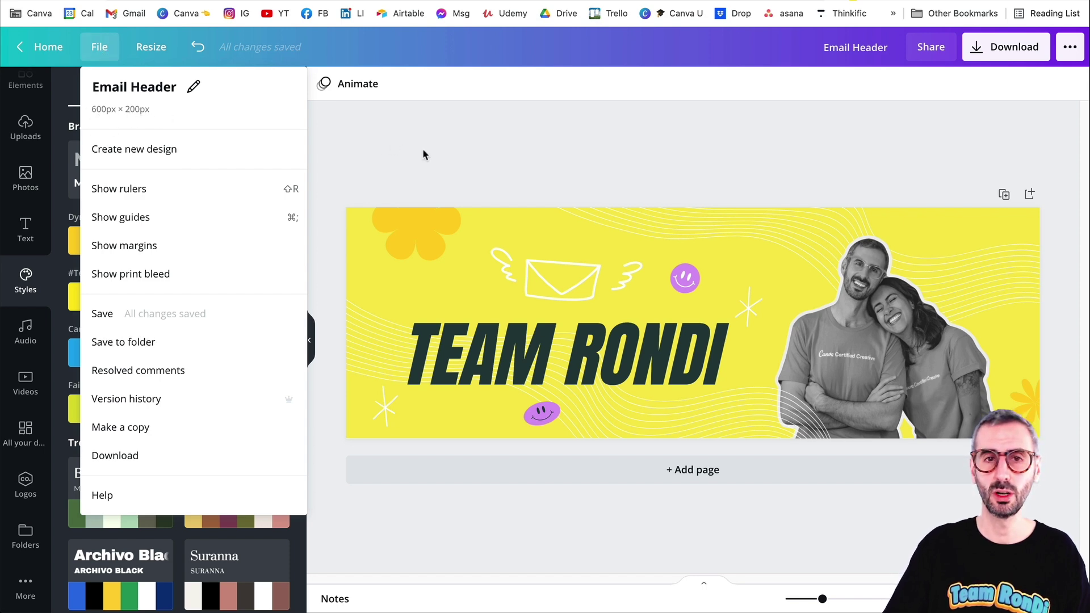
left_click(469, 157)
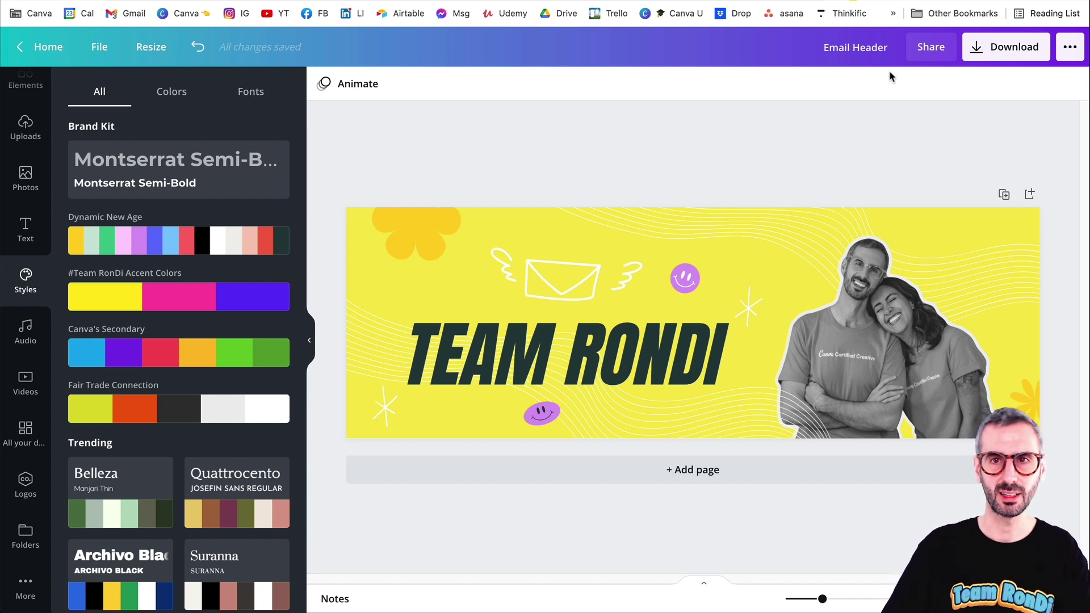
Save the TEAM RONDI email header design to the Mailchimp files and return to editing.
left_click(1069, 54)
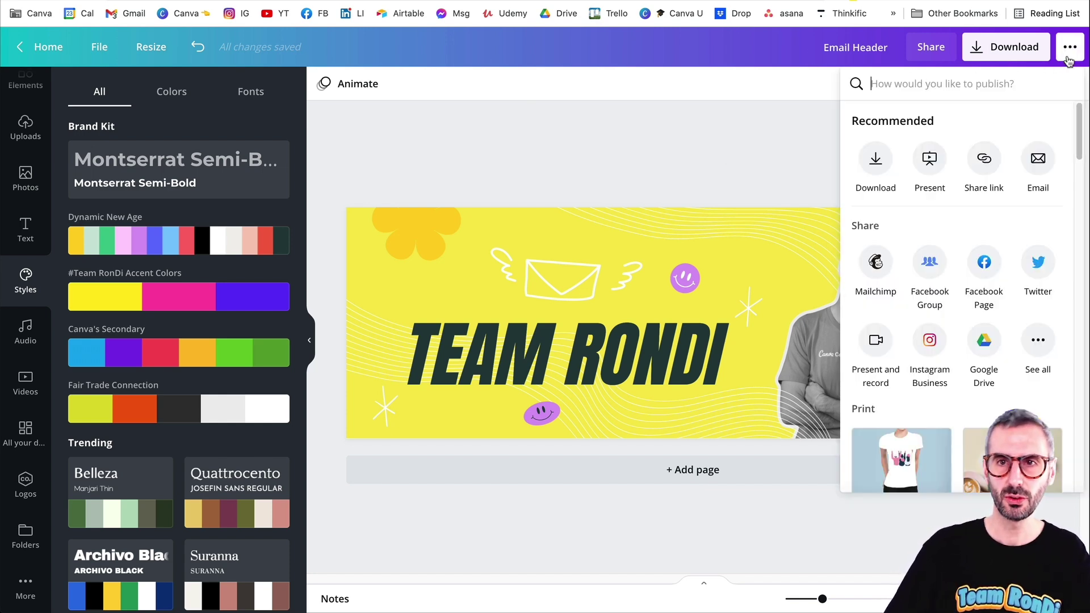
left_click(878, 267)
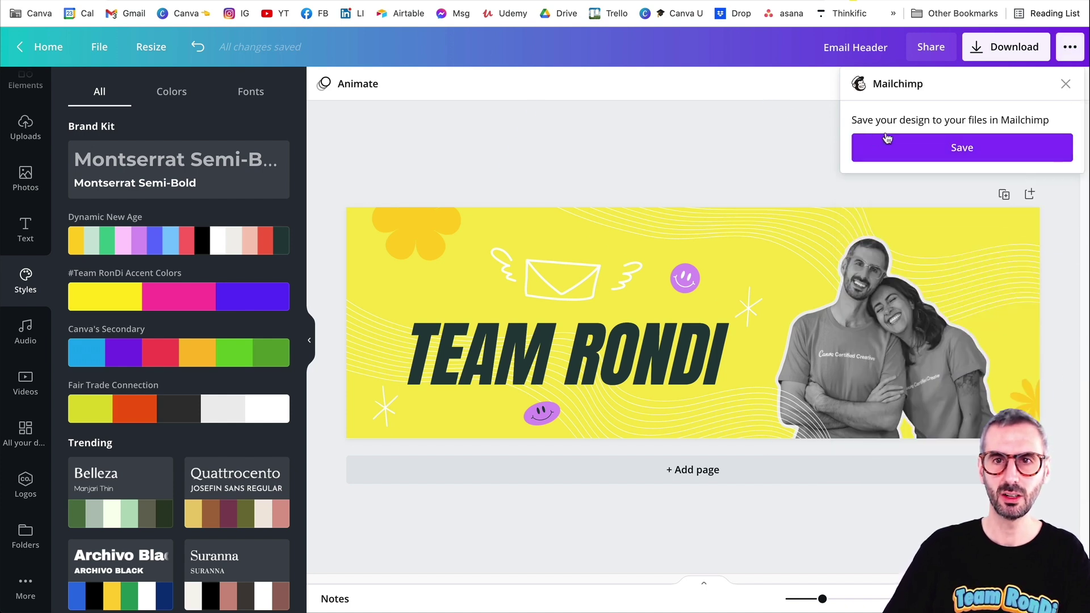
left_click(969, 157)
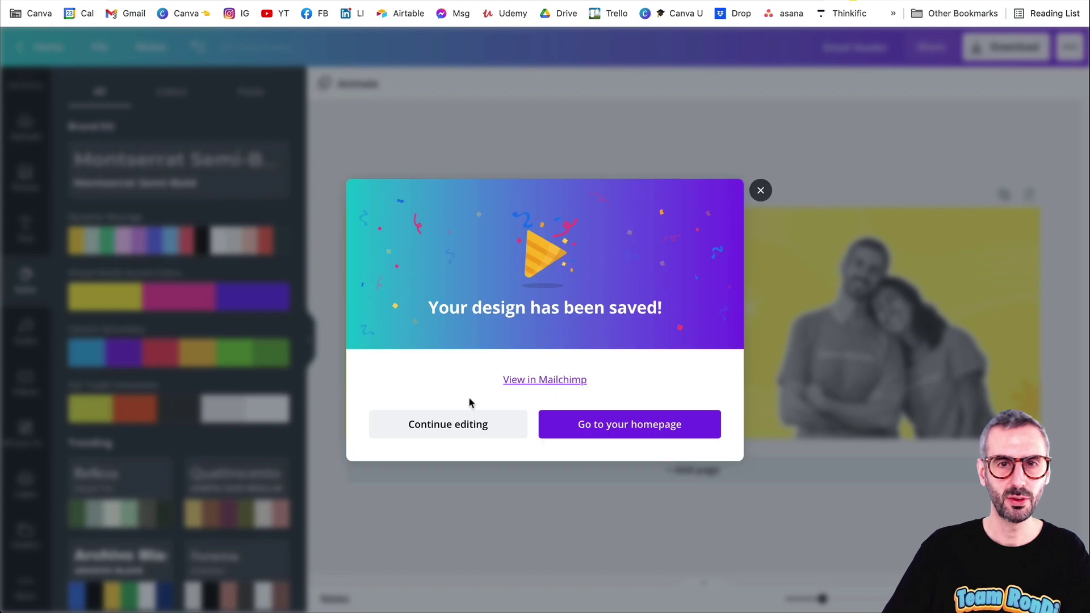
left_click(479, 426)
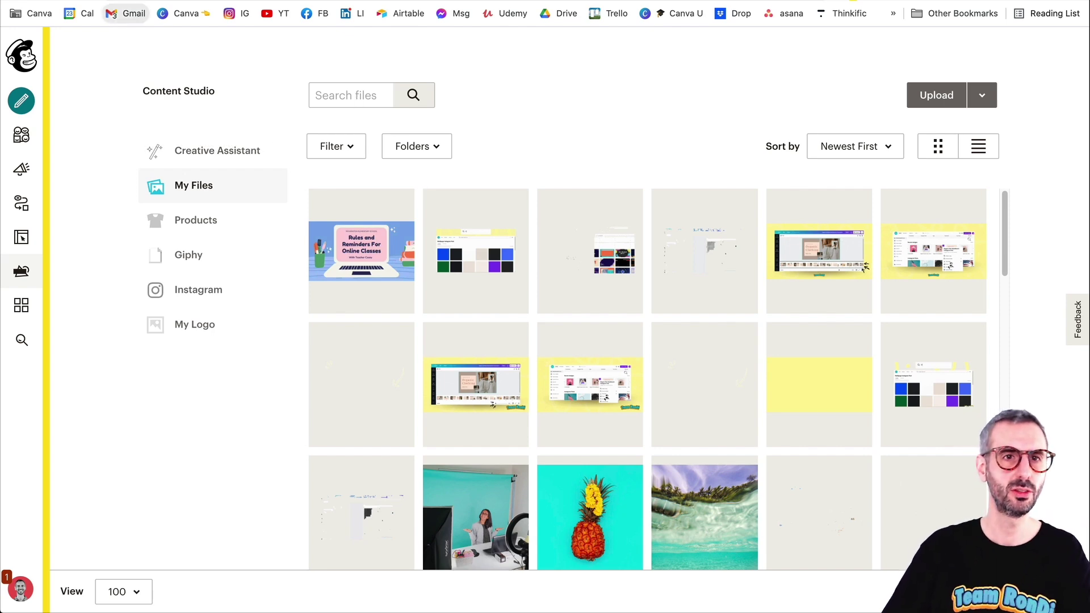
In Mailchimp's Content Studio, refresh My Files and delete the Rules and Reminders For Online Classes image.
key("super+r")
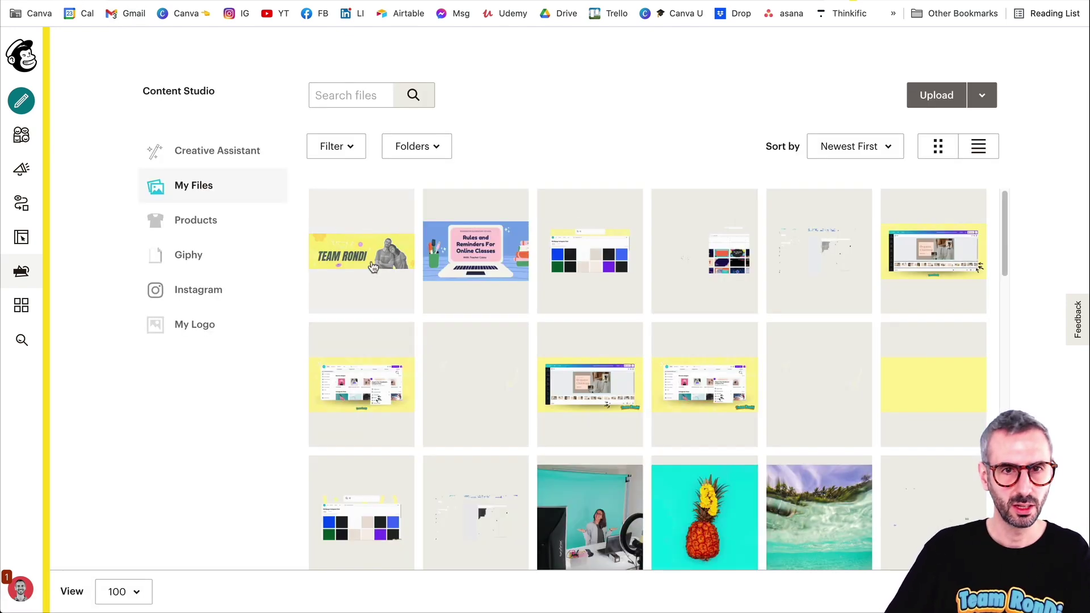
left_click(507, 215)
left_click(870, 105)
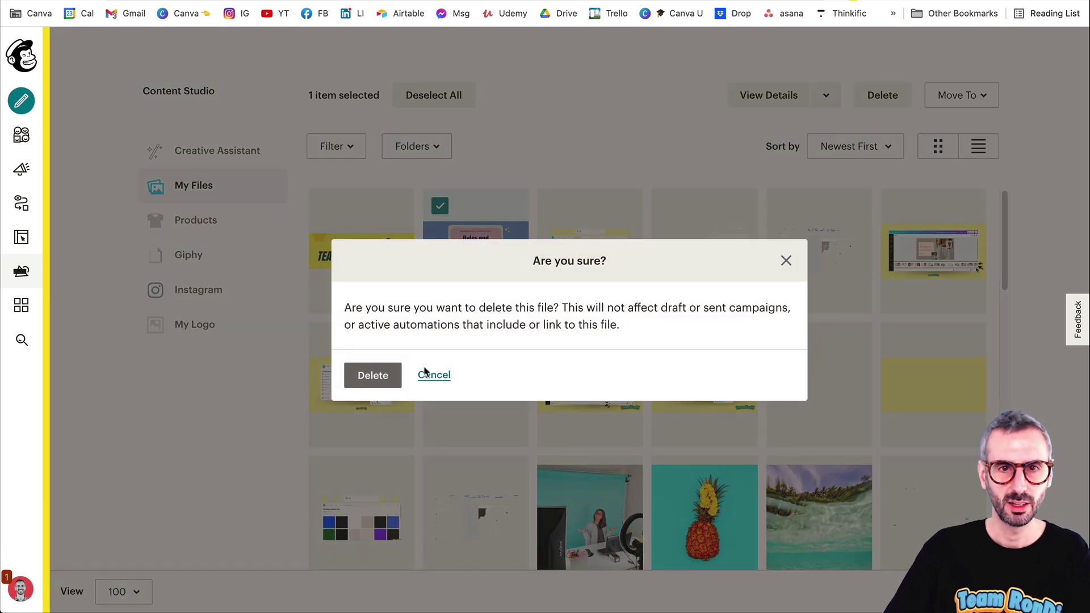
left_click(373, 380)
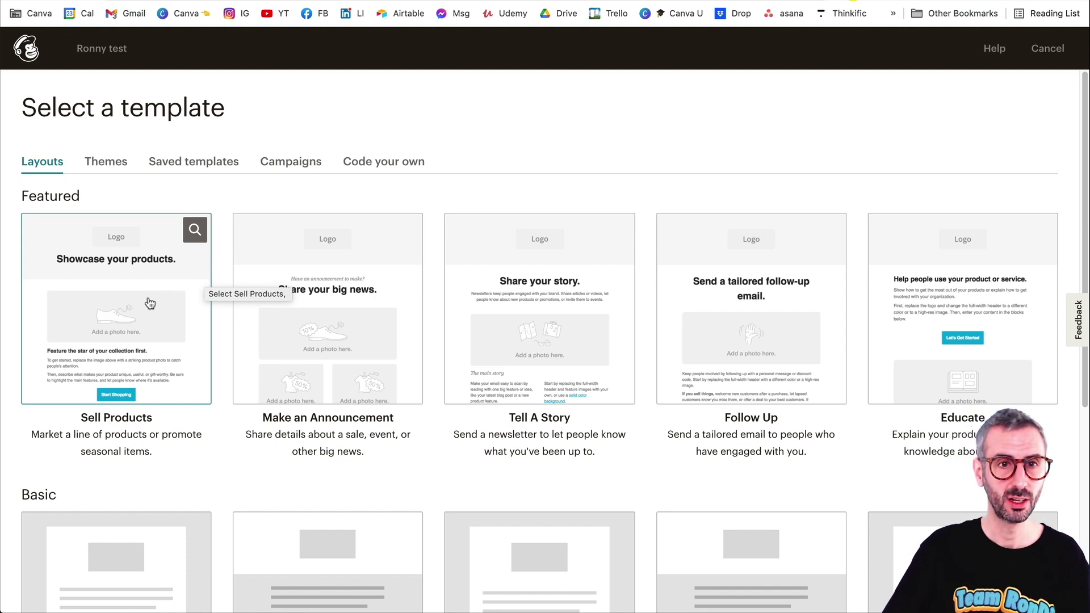
Choose the Sell Products layout as the template for the Mailchimp campaign email and look over its sections.
left_click(143, 322)
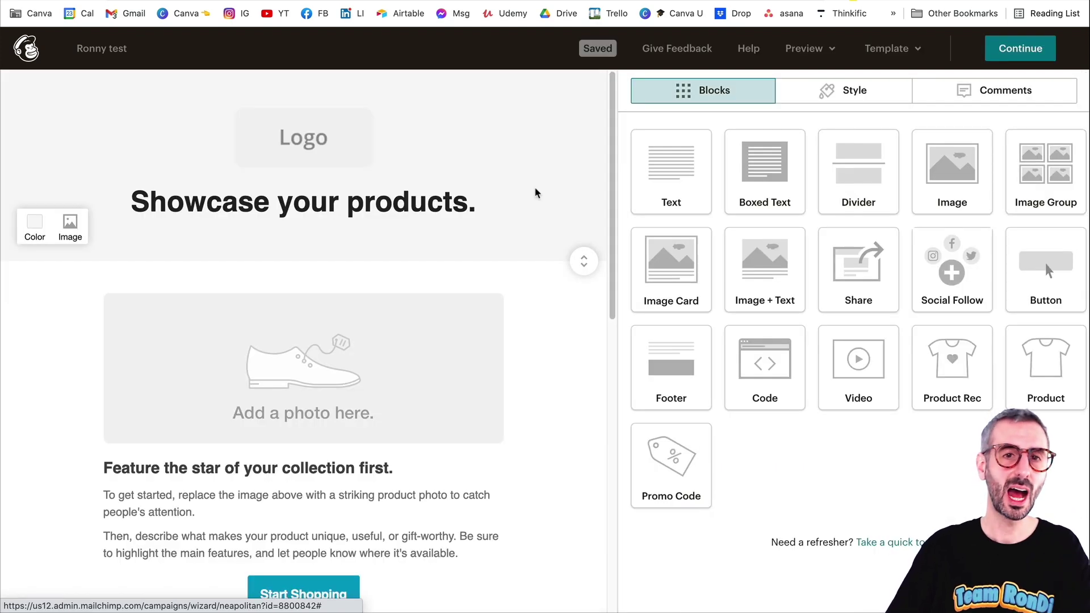
scroll(518, 285, "down", 10)
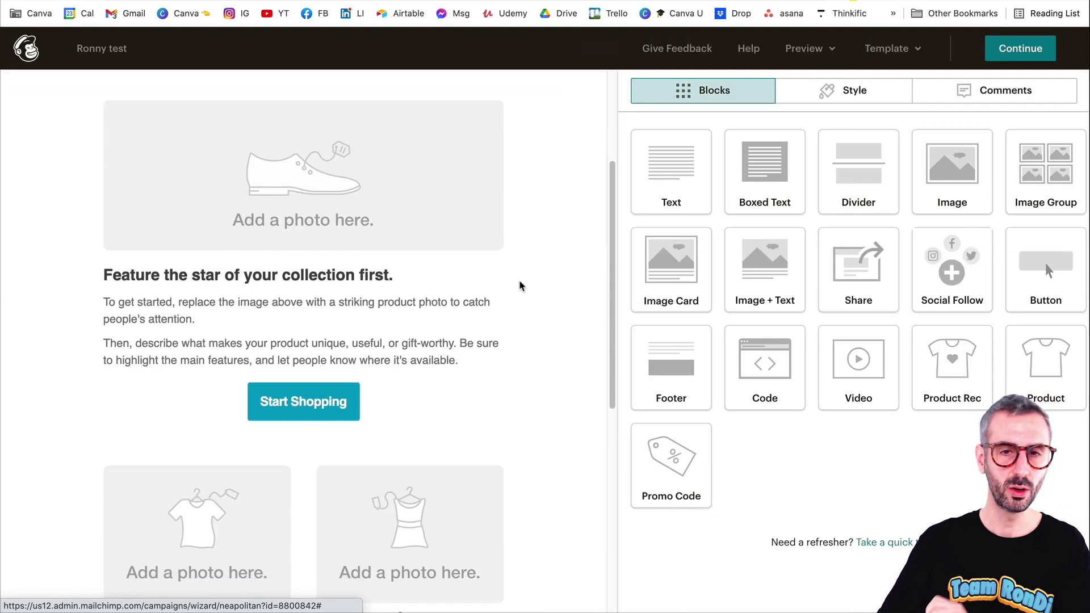
scroll(518, 284, "up", 10)
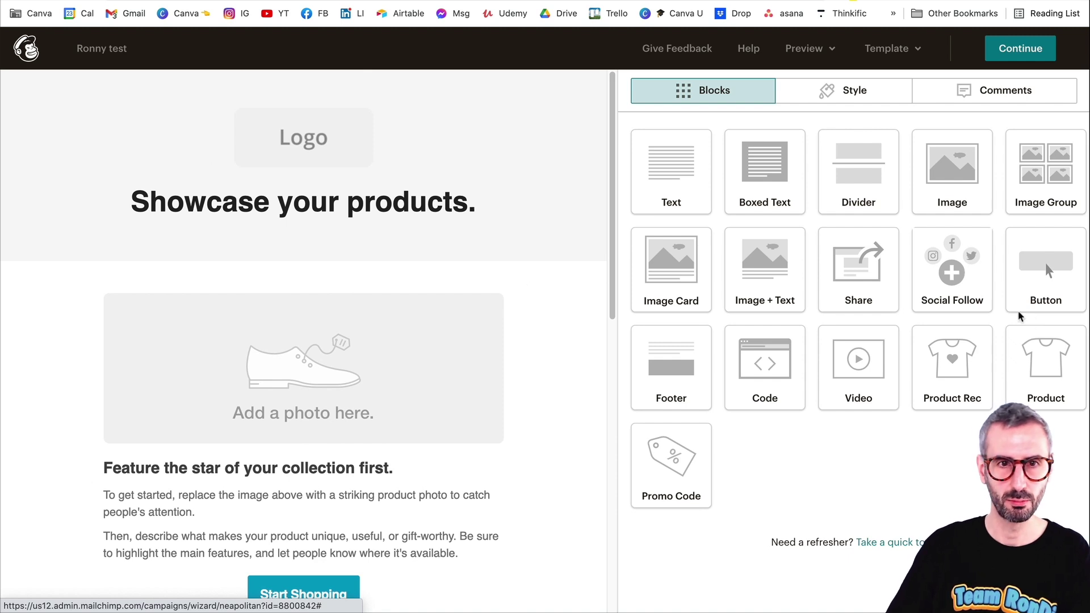
Delete the "Showcase your products." text block from the campaign email and confirm the deletion.
mouse_move(464, 224)
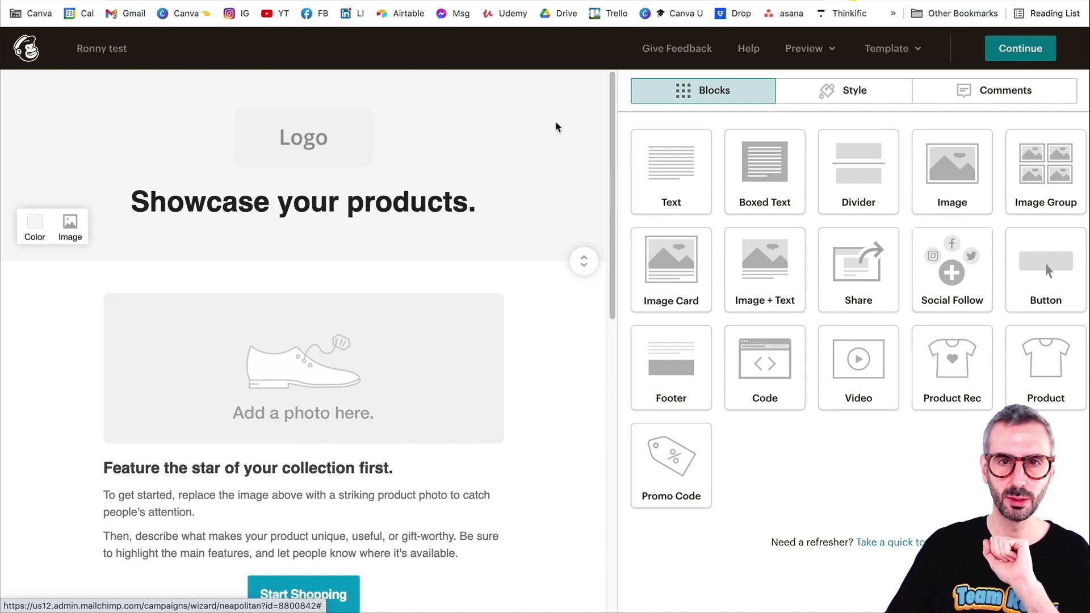
left_click(501, 193)
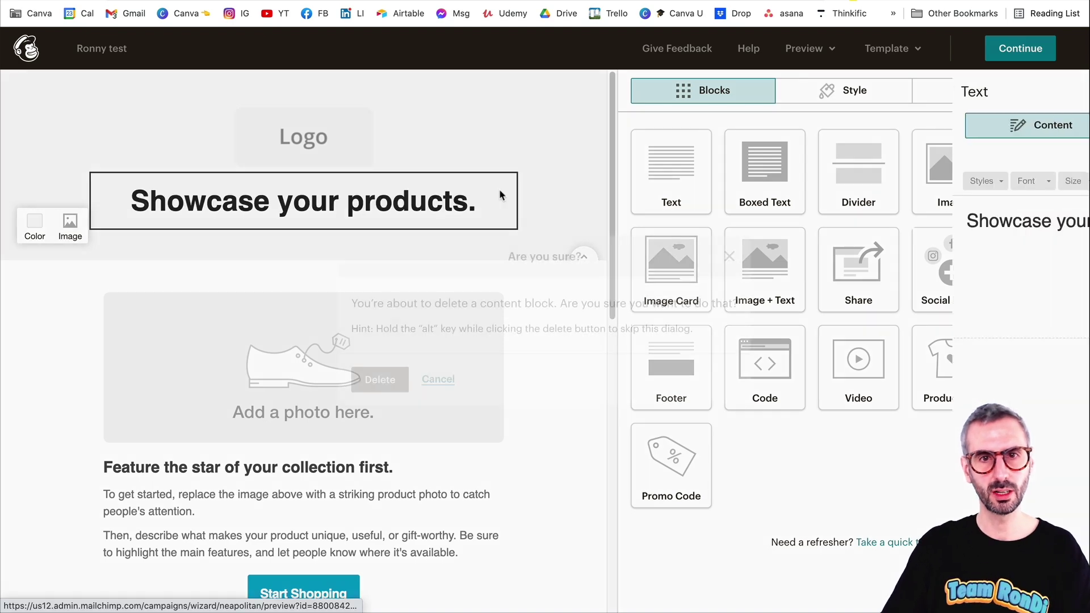
left_click(378, 386)
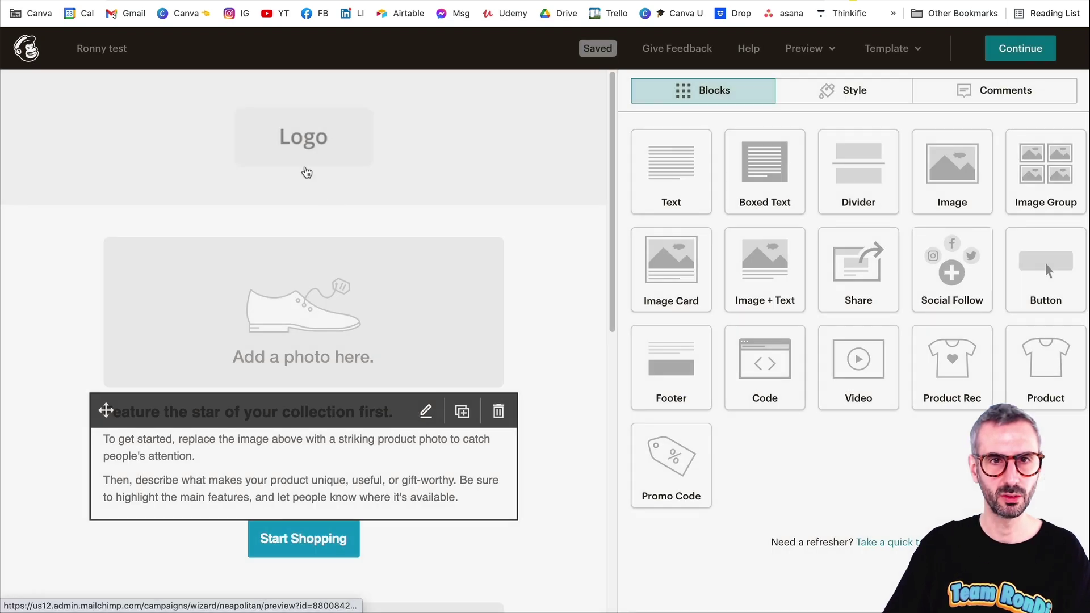
Replace the logo placeholder at the head of the email with the TEAM RONDI header image from My Files.
left_click(308, 148)
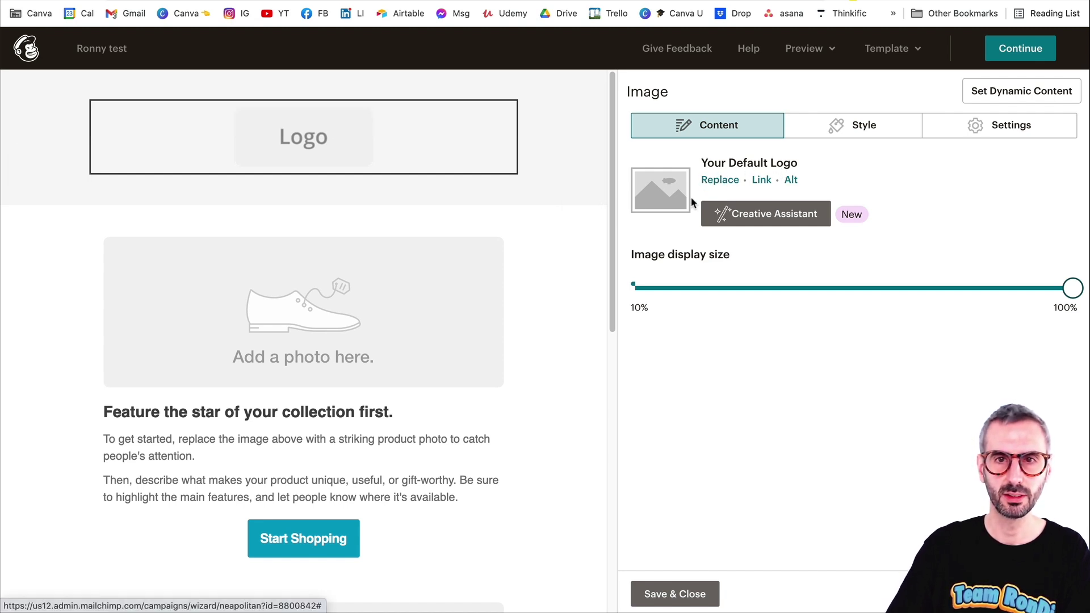
left_click(720, 180)
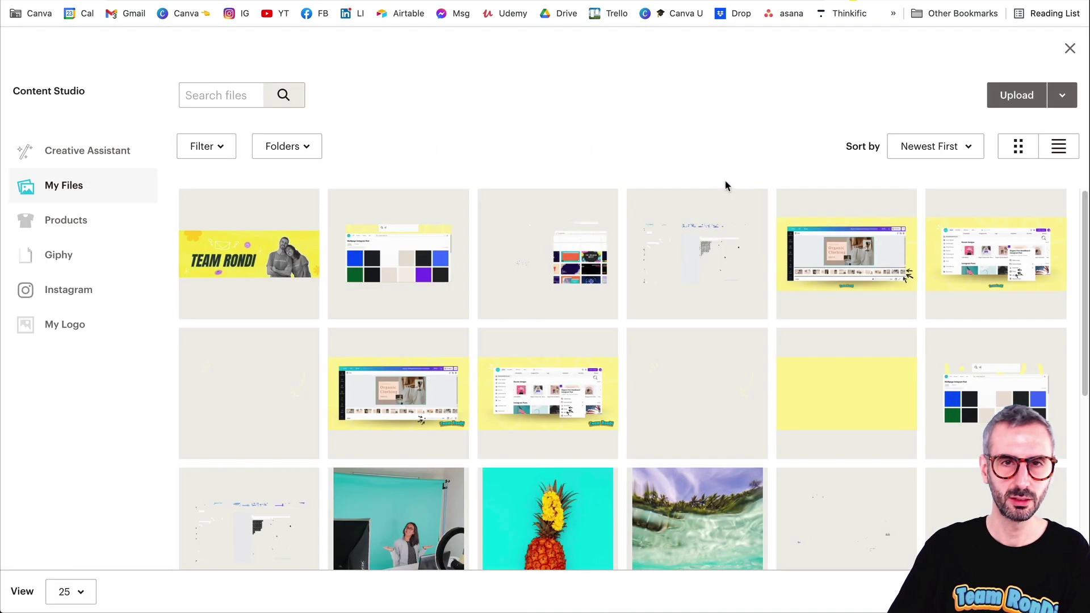
left_click(191, 266)
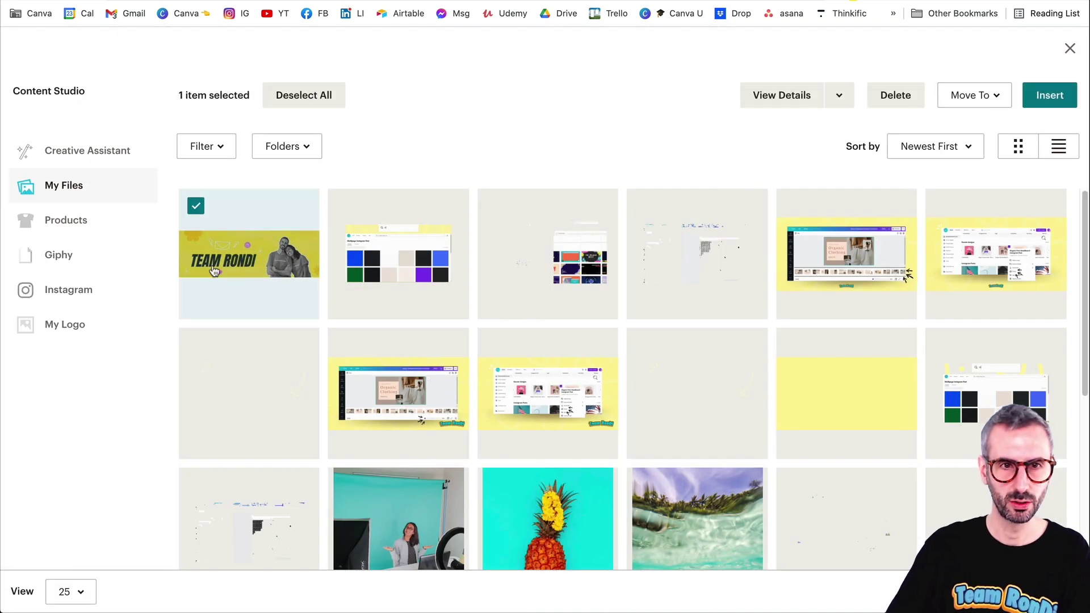
left_click(1056, 98)
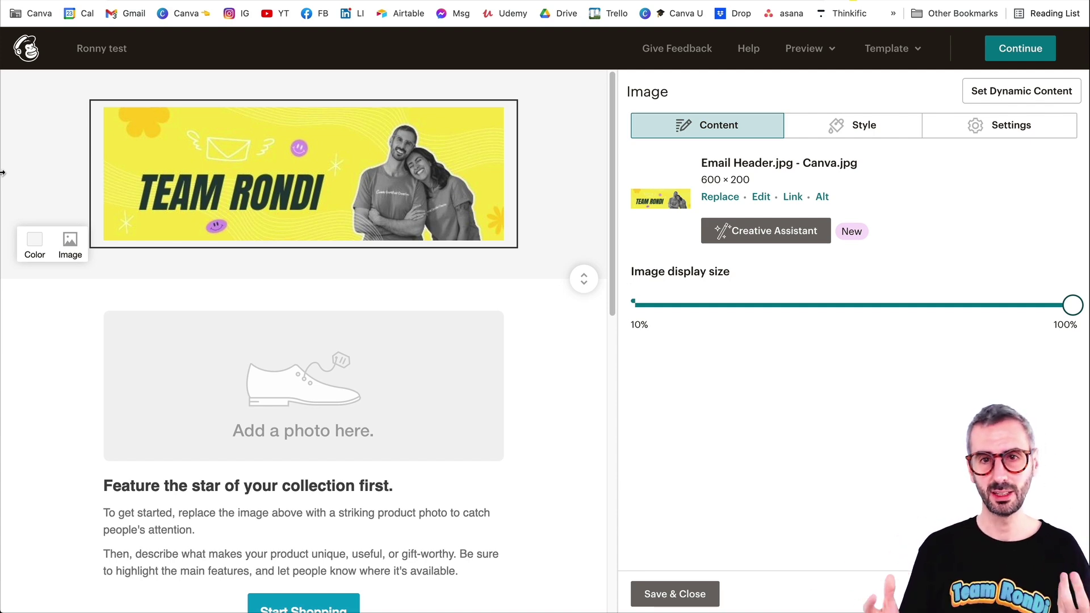
Look over the photo placeholders below the email header and open the two-column product block.
scroll(359, 353, "down", 7)
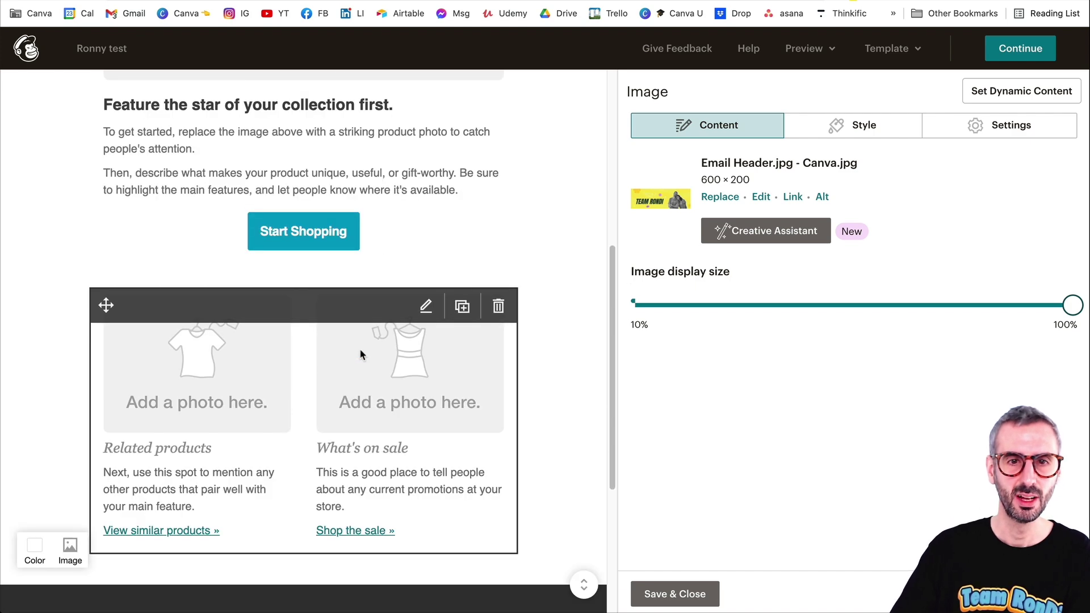
scroll(466, 352, "up", 5)
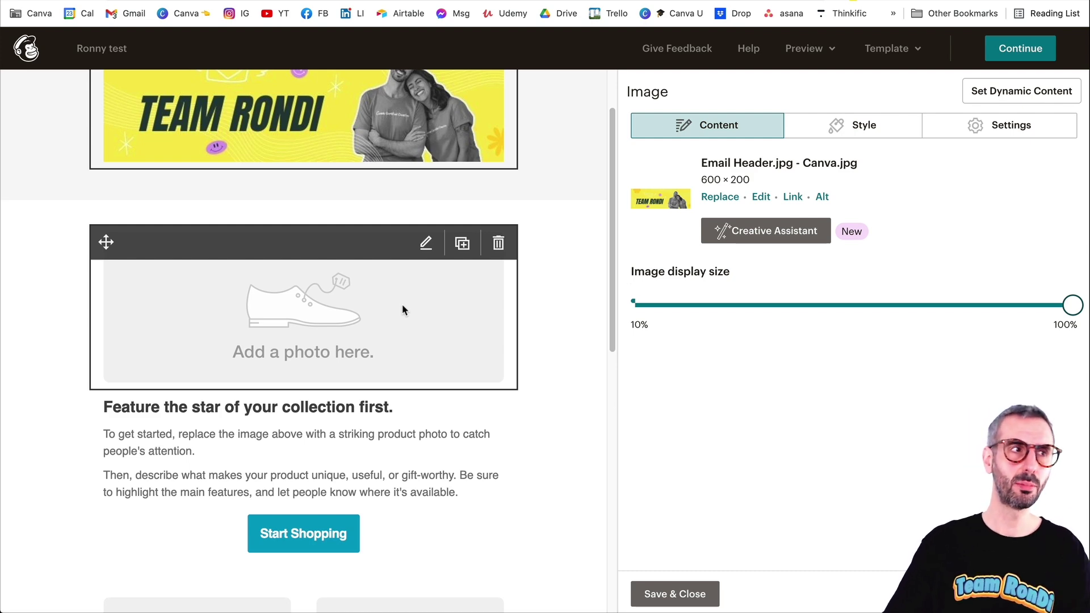
scroll(454, 431, "down", 6)
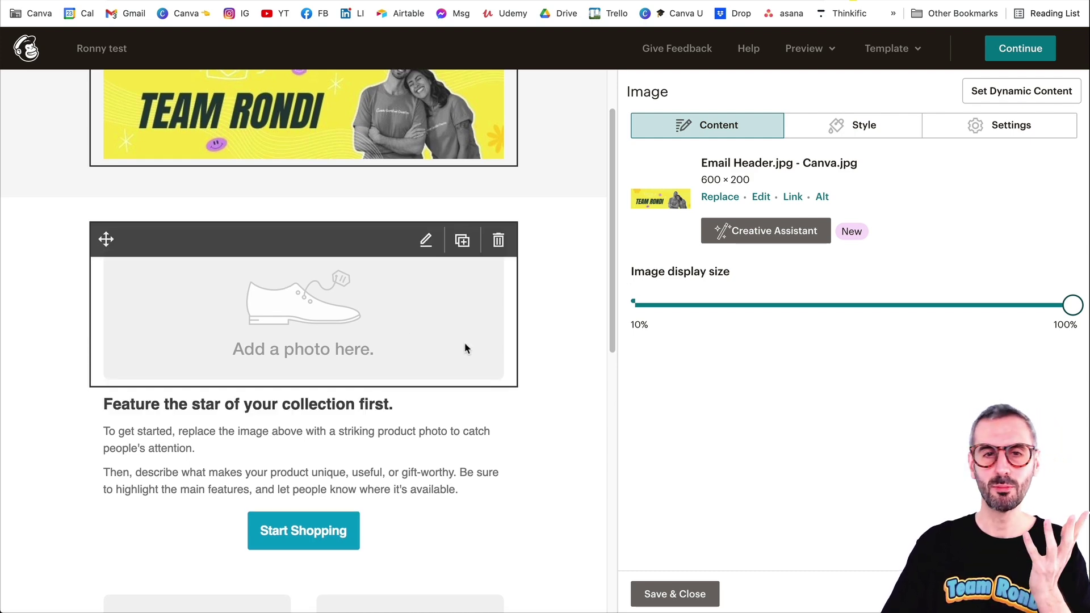
left_click(377, 379)
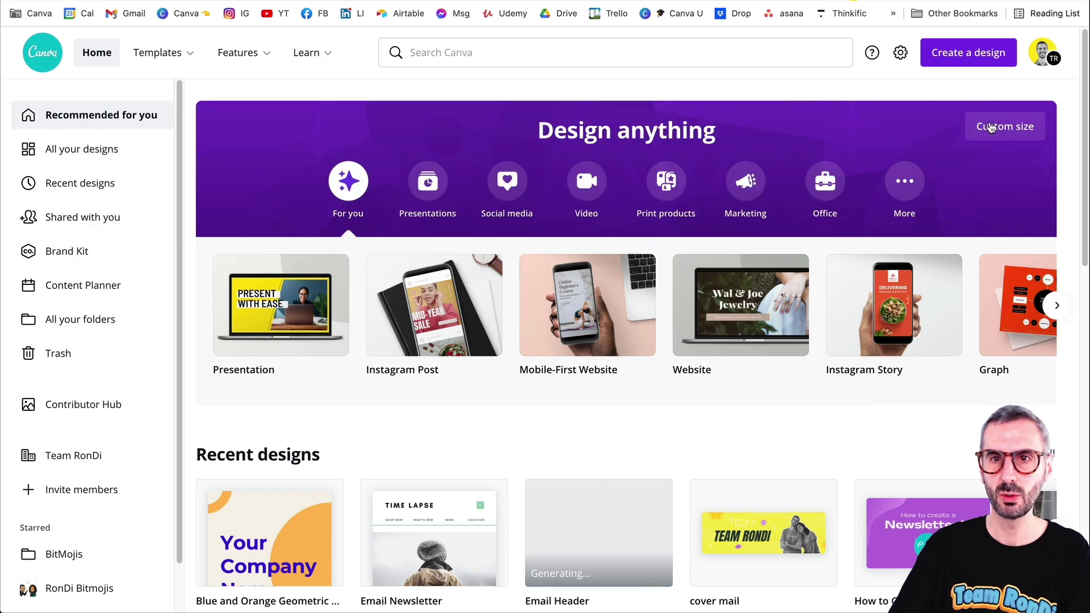
left_click(991, 126)
type("264")
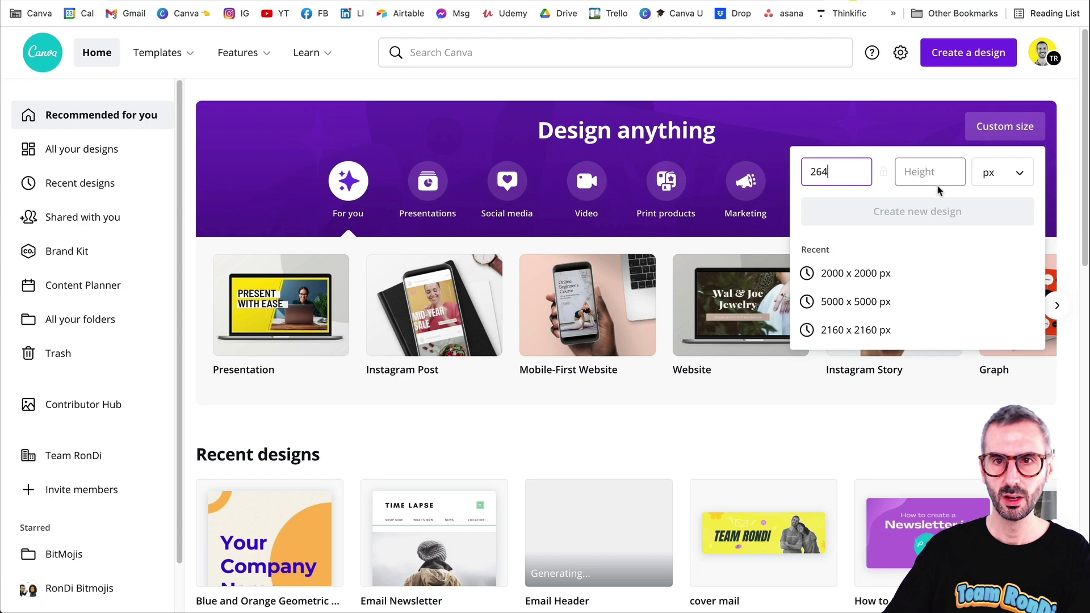
key("Tab")
type("194")
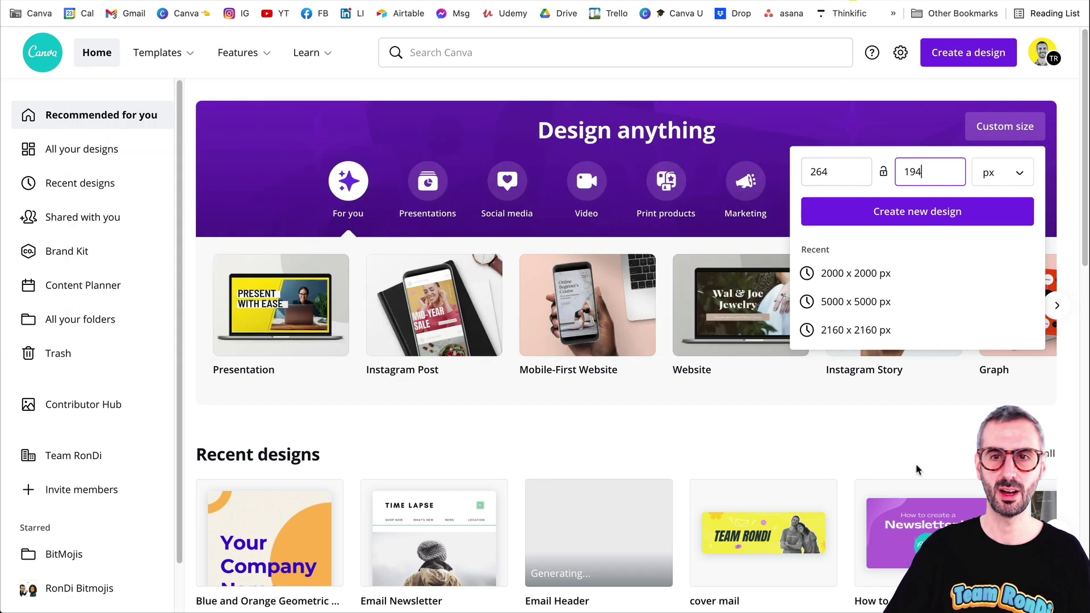
left_click(500, 77)
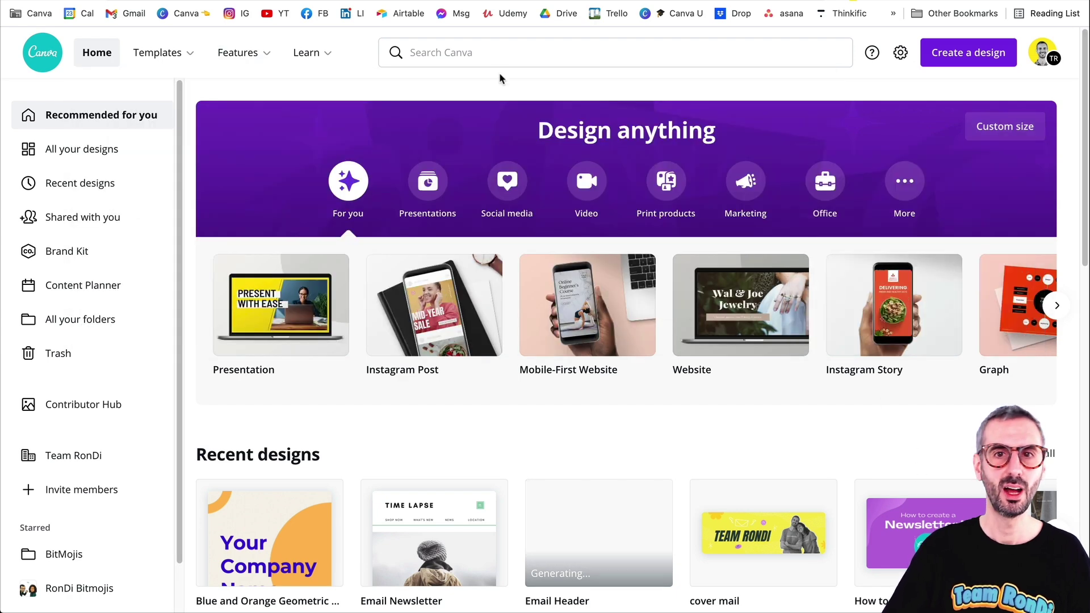
Search Canva for the Email Newsletter design type and browse its templates.
left_click(498, 58)
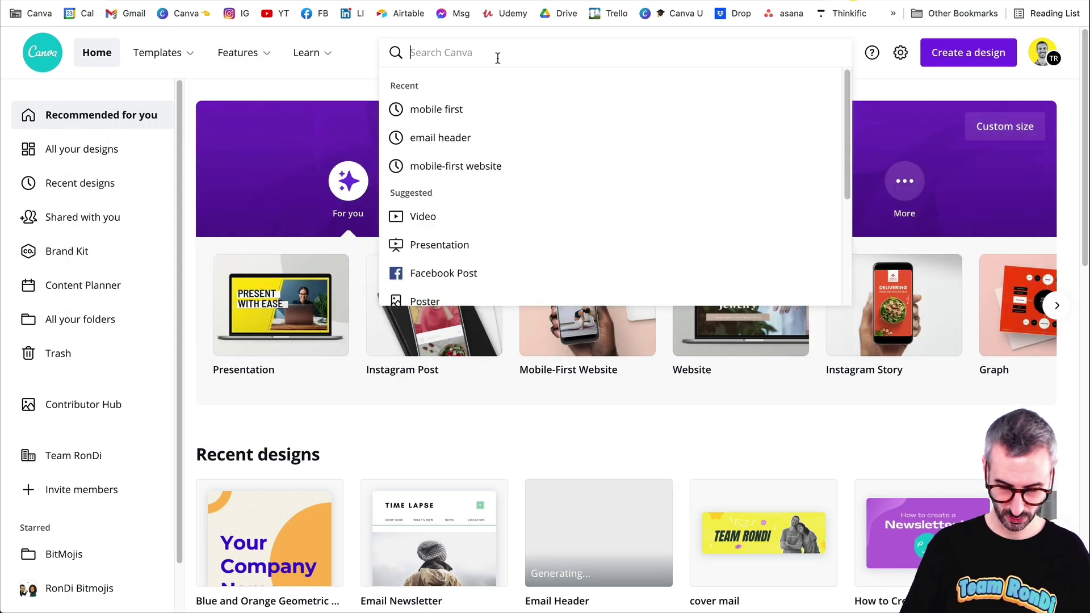
type("e")
type("mail news")
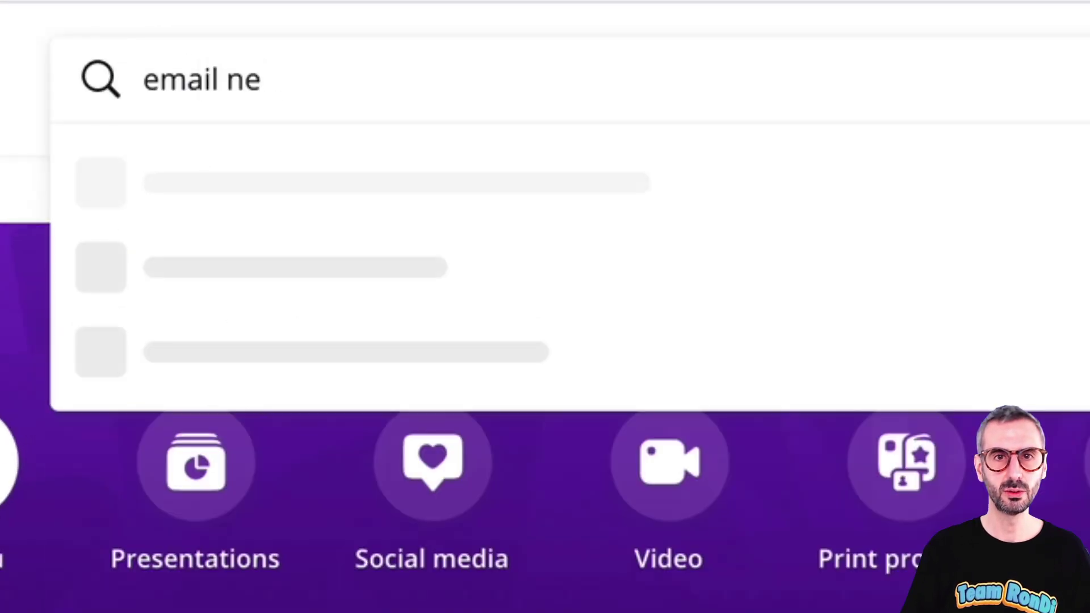
type("let")
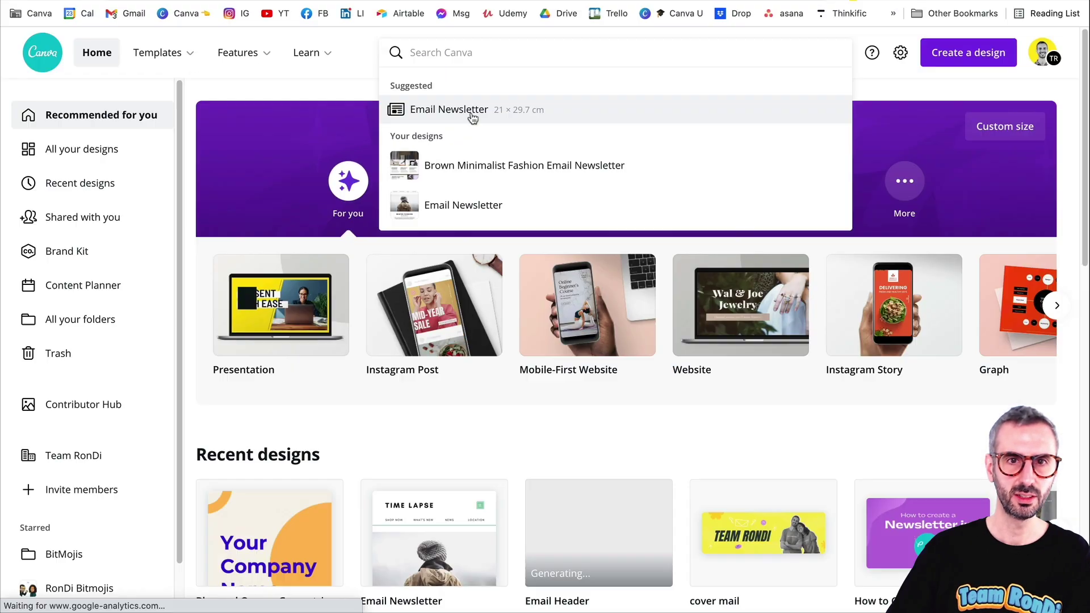
left_click(327, 266)
scroll(480, 133, "down", 2)
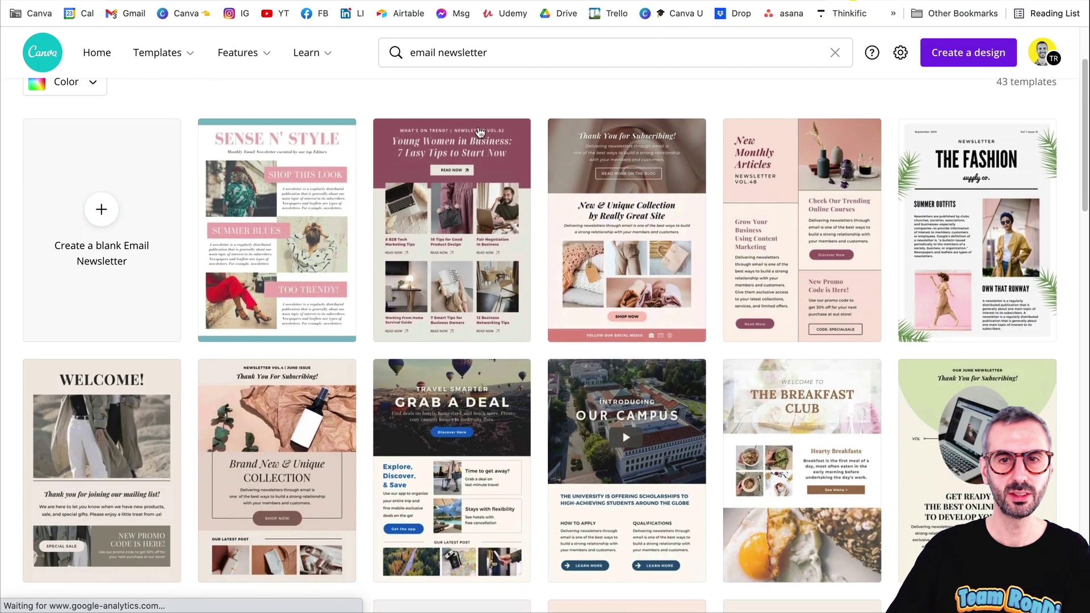
scroll(479, 132, "down", 15)
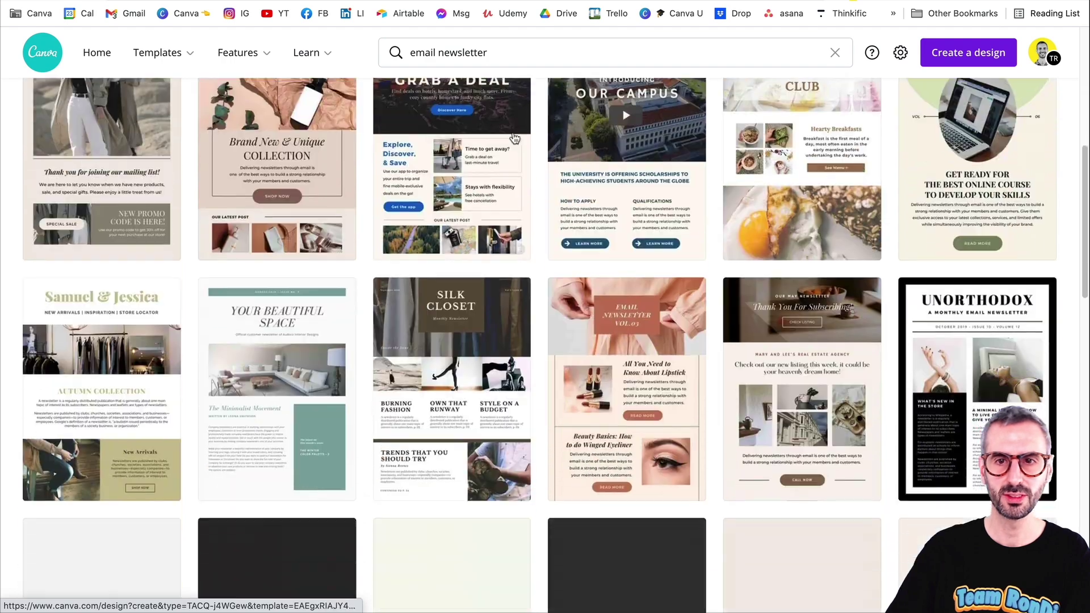
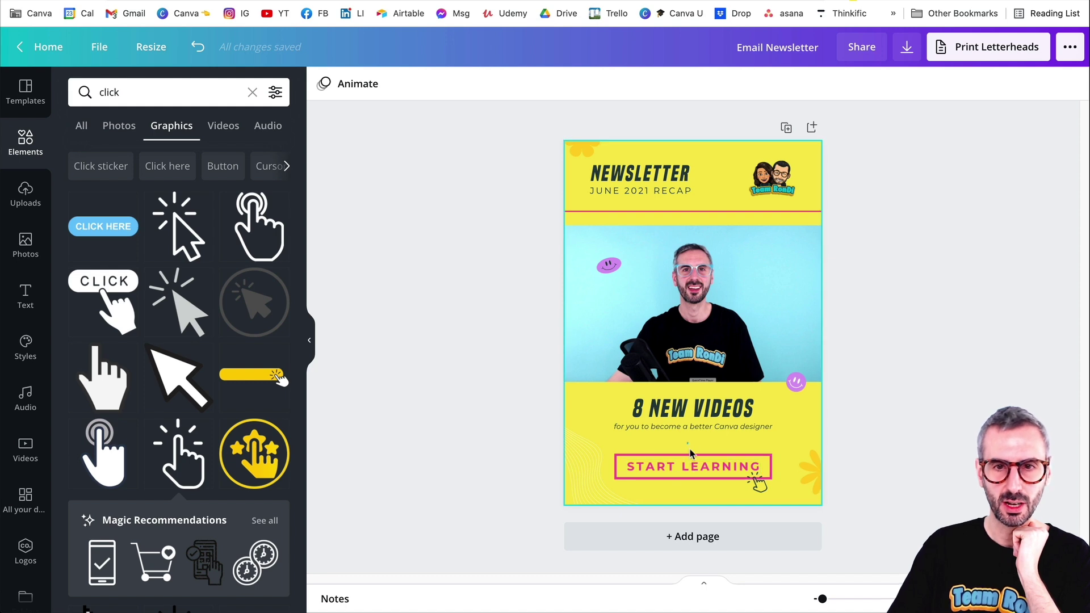
Group the START LEARNING text with its frame in the newsletter and link the group to bit.ly/YTcanva.
left_click(693, 481)
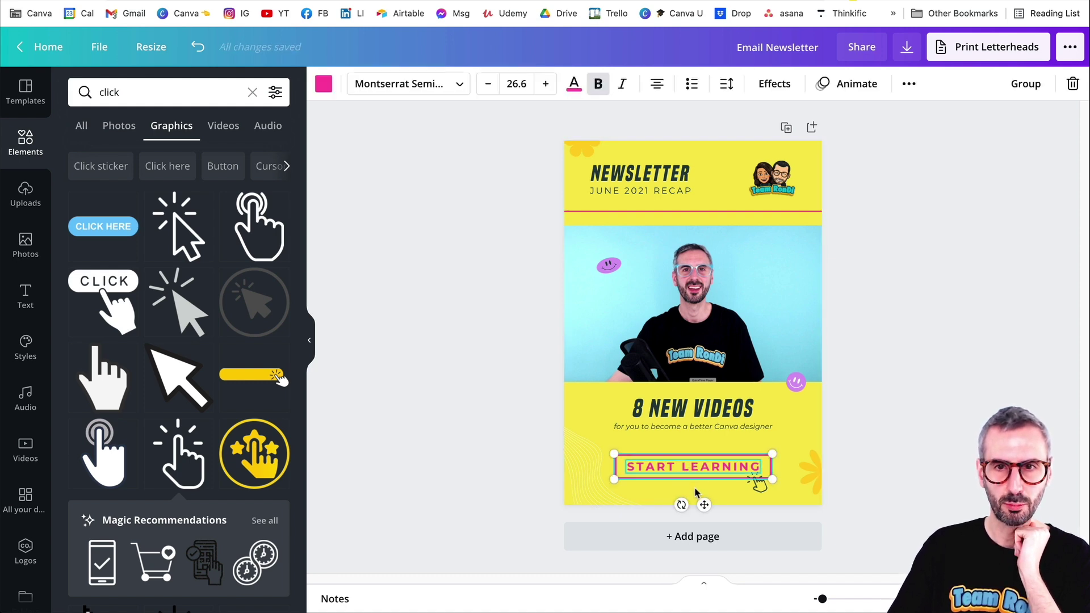
left_click(1020, 86)
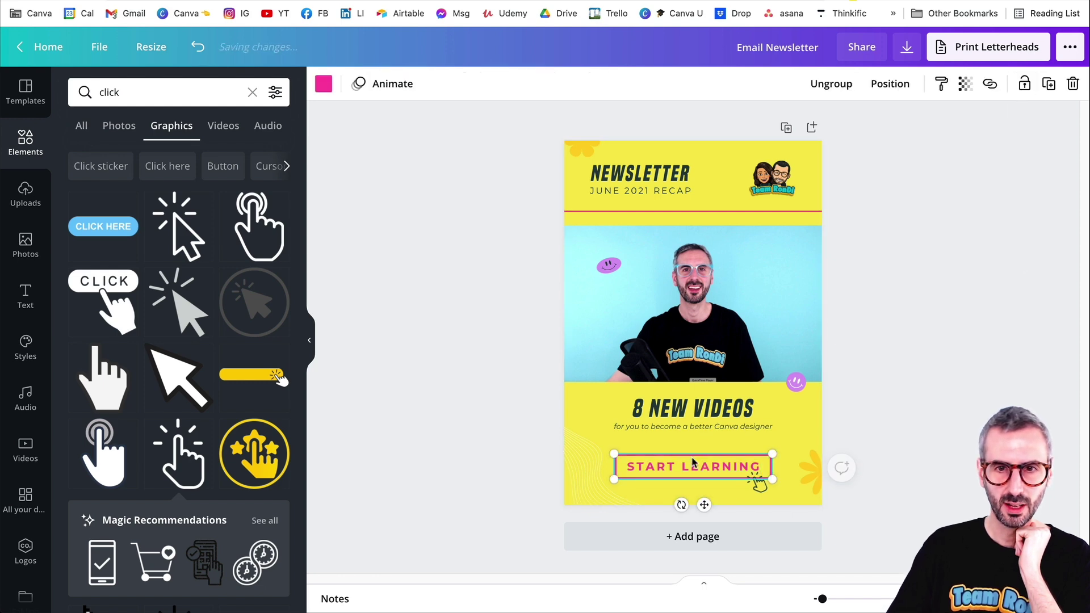
left_click(990, 84)
type("bit")
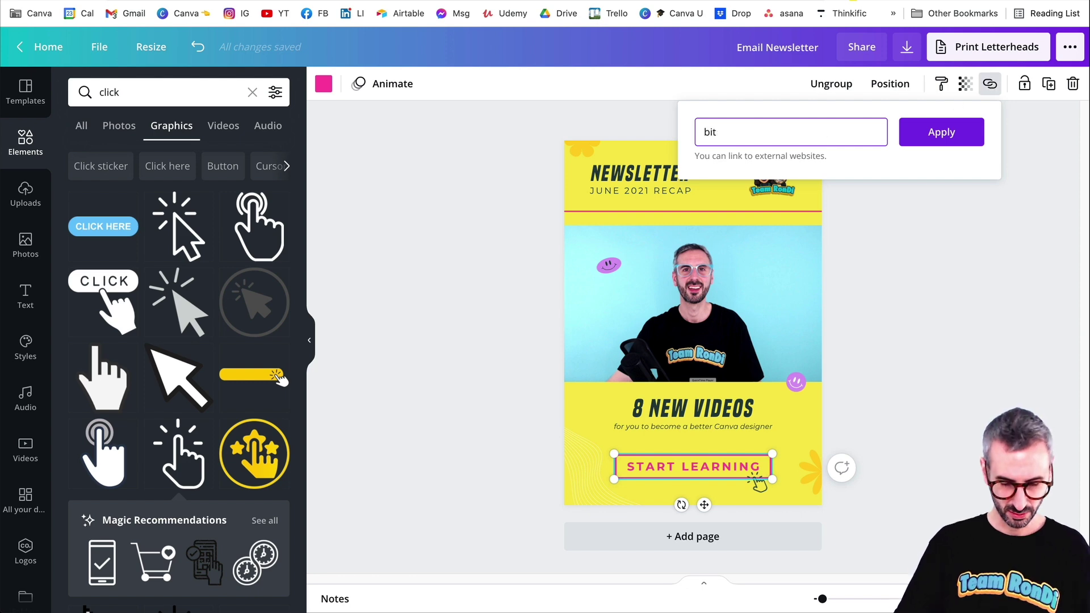
type(".ly/YTcanva")
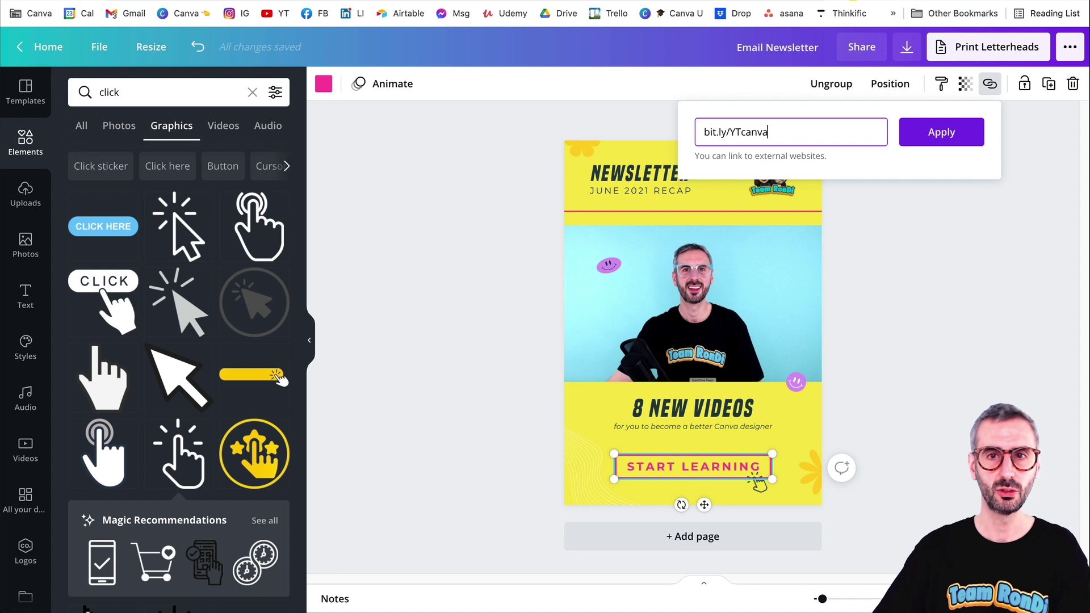
left_click(952, 134)
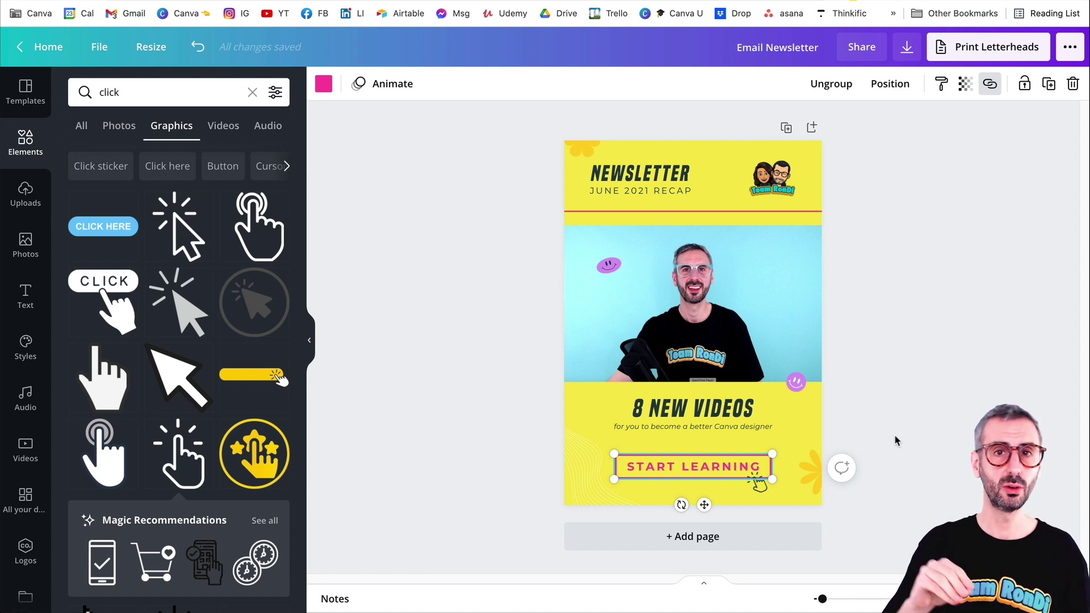
Check the link set on the START LEARNING text inside the group, then deselect it.
double_click(722, 467)
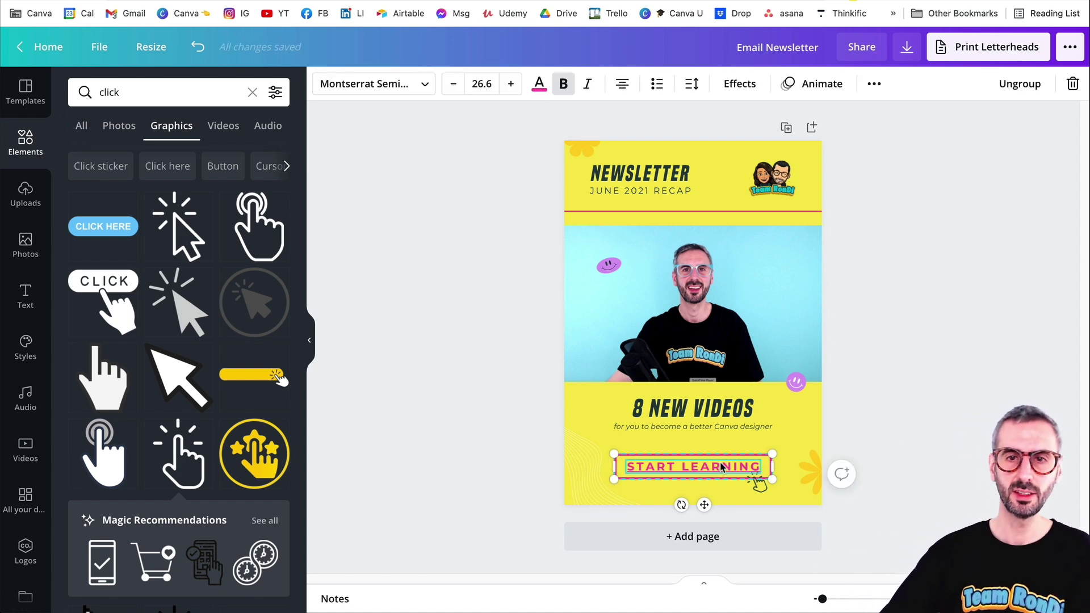
left_click(874, 83)
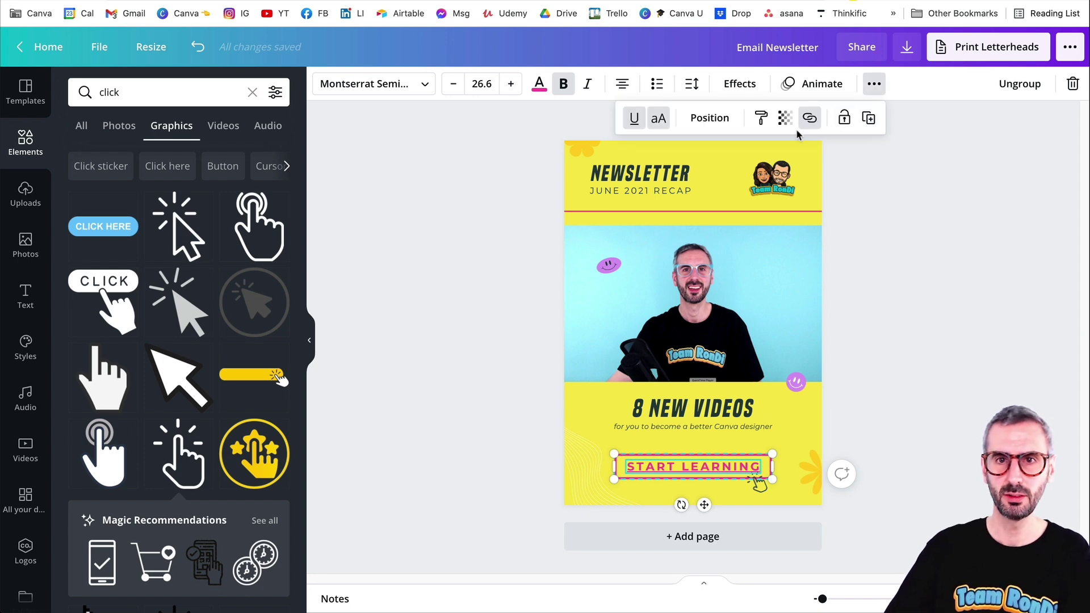
left_click(810, 119)
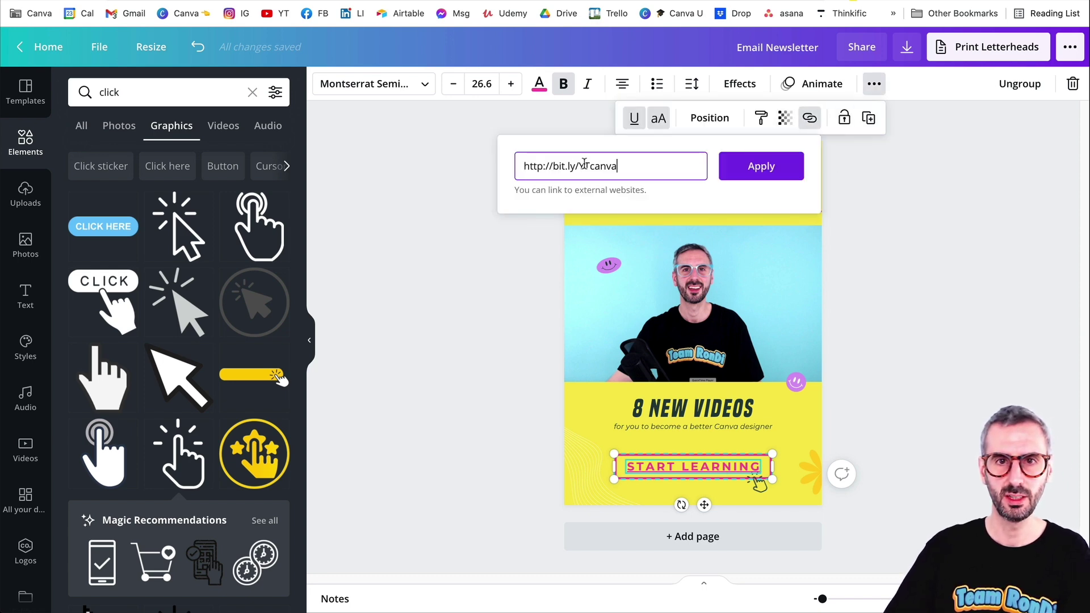
left_click(914, 210)
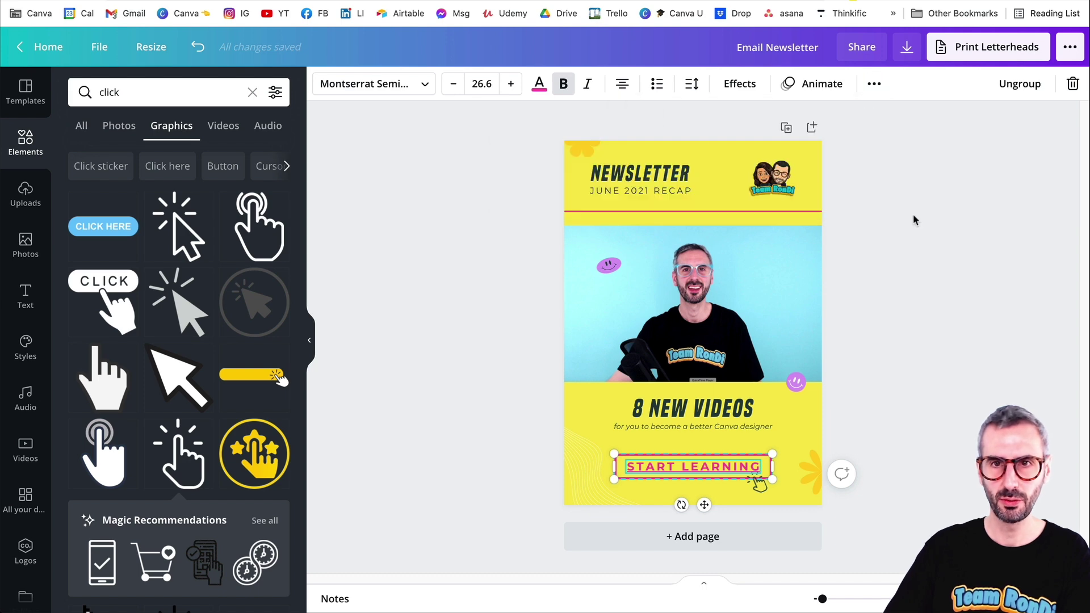
left_click(915, 216)
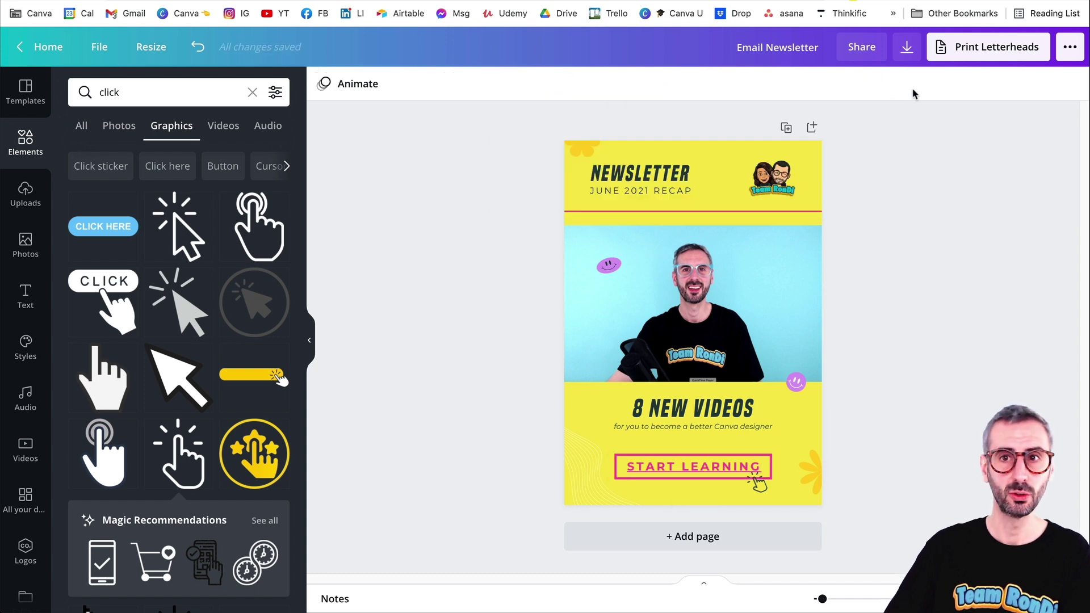
Download the Email Newsletter design as a PDF Standard file.
left_click(905, 47)
left_click(898, 150)
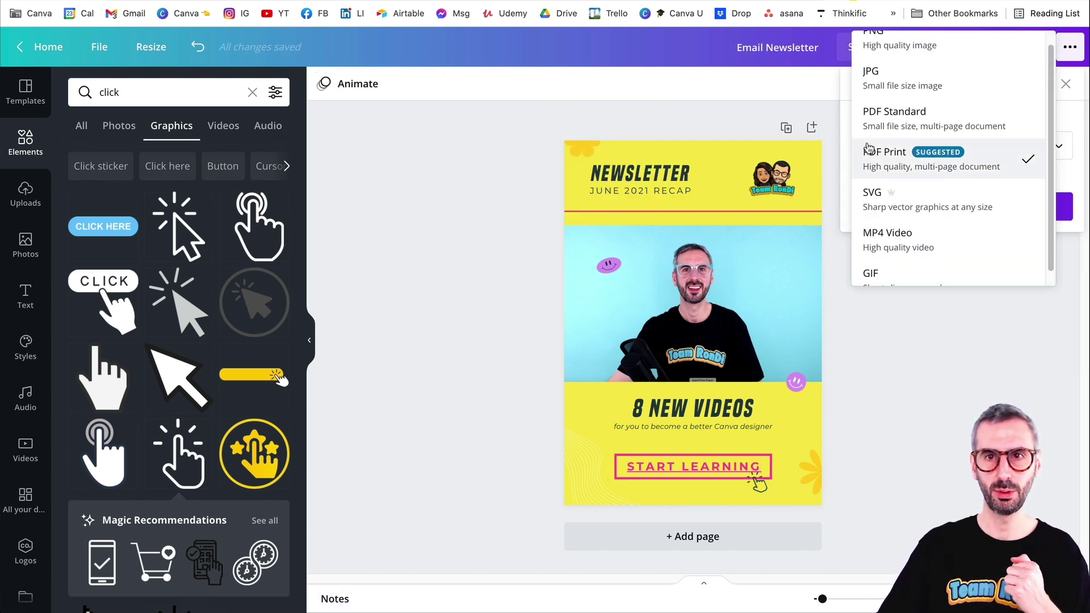
left_click(888, 117)
left_click(896, 178)
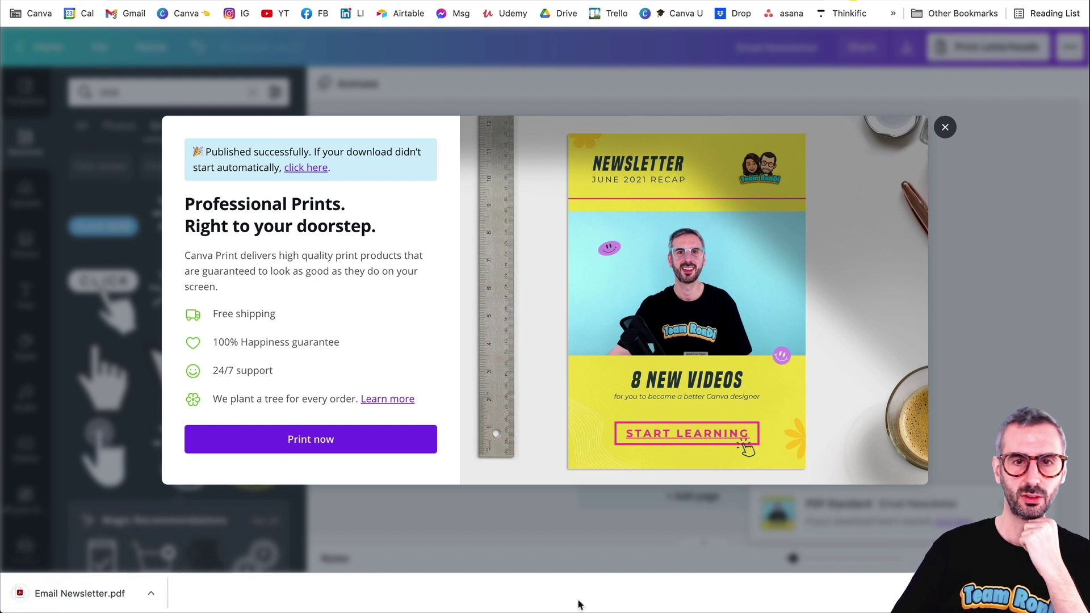
Open the downloaded Email Newsletter.pdf, show the whole page at 67% and test the START LEARNING link.
left_click(110, 591)
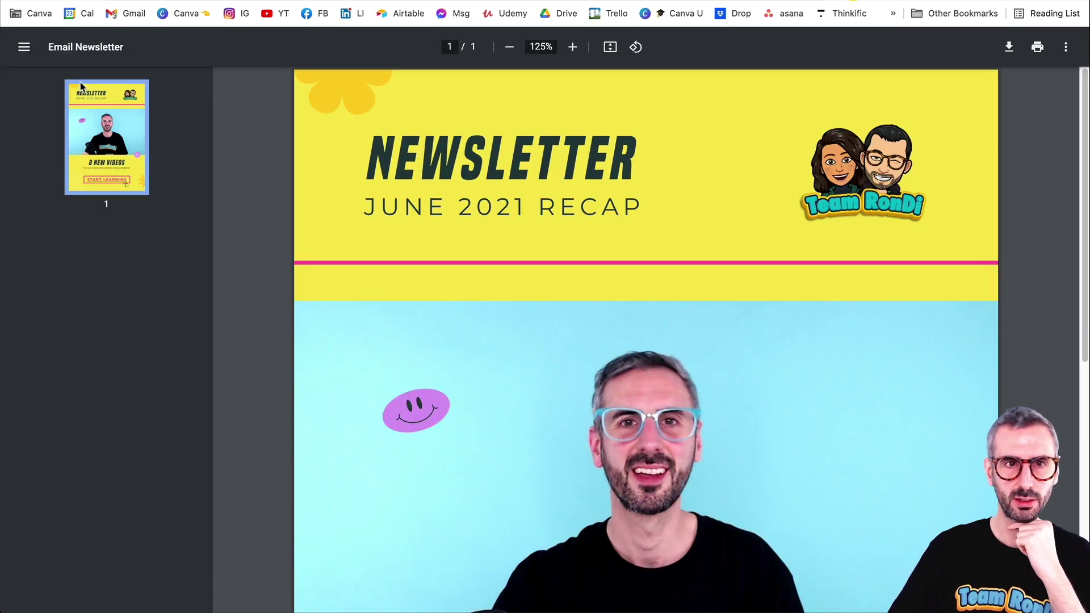
left_click(509, 47)
left_click(508, 47)
left_click(509, 47)
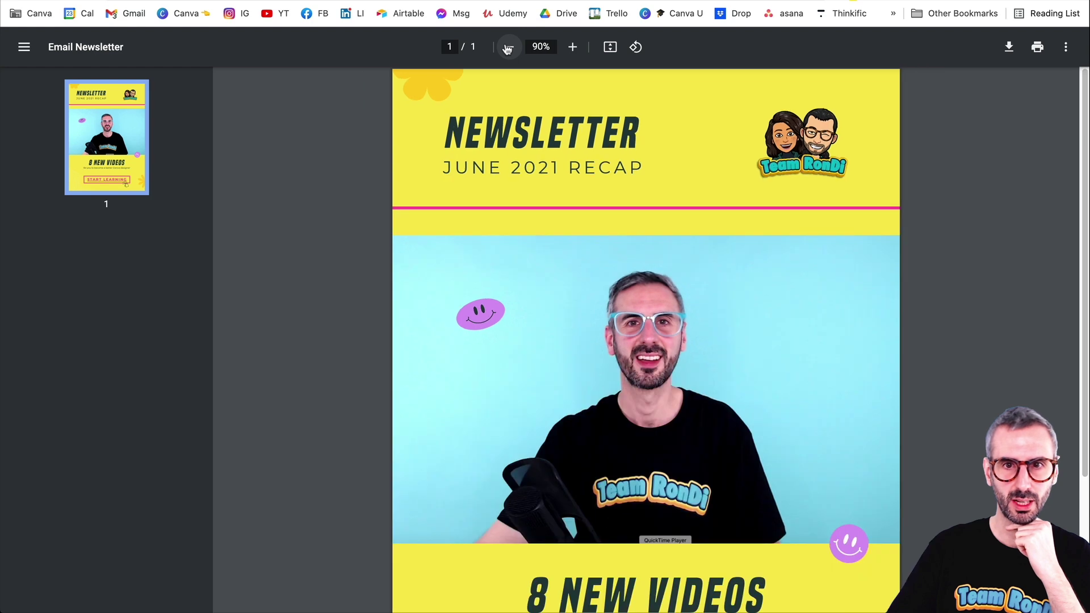
left_click(508, 47)
left_click(509, 47)
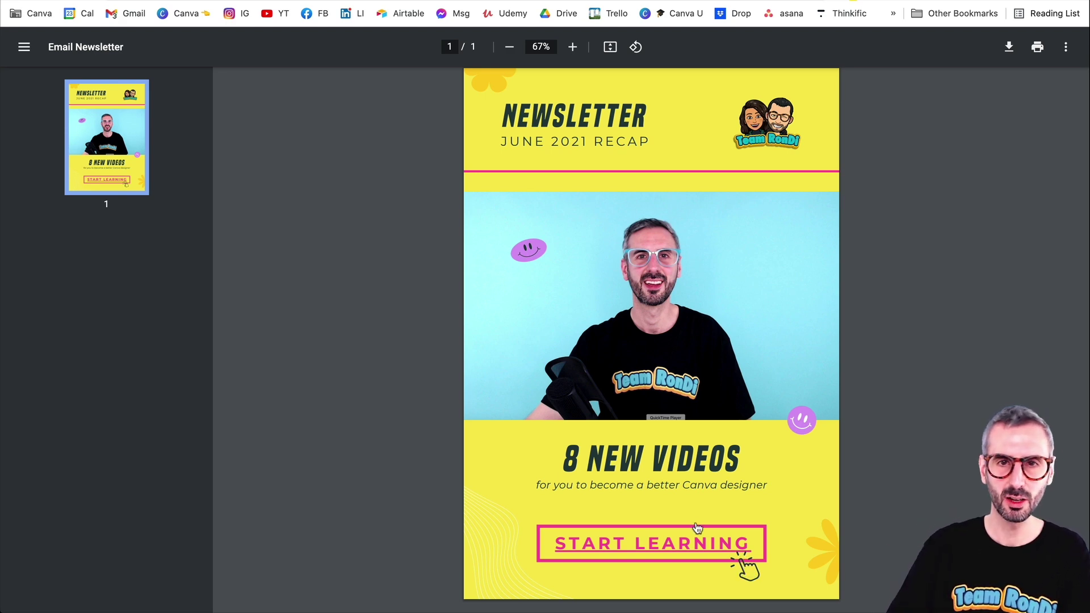
left_click(689, 546)
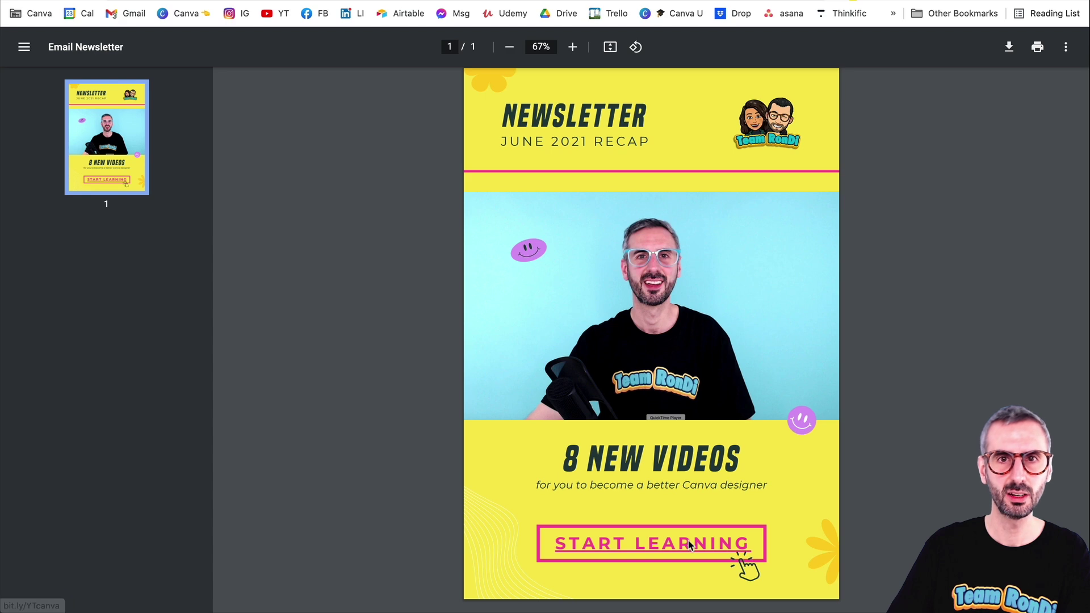